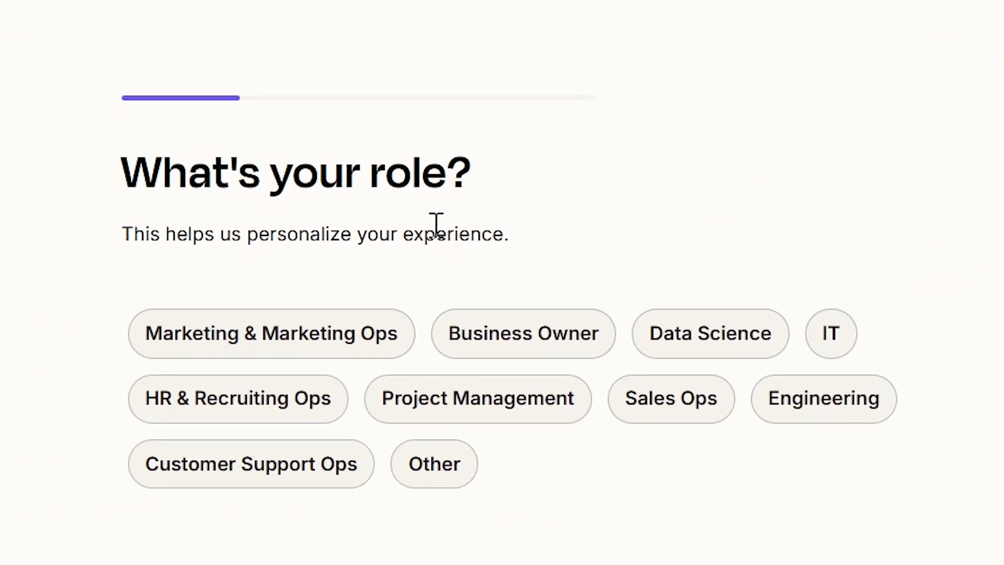
Step: Set the onboarding role to HR & Recruiting Ops and search the app list for "face"
{"action": "left_click", "coordinate": [831, 332]}
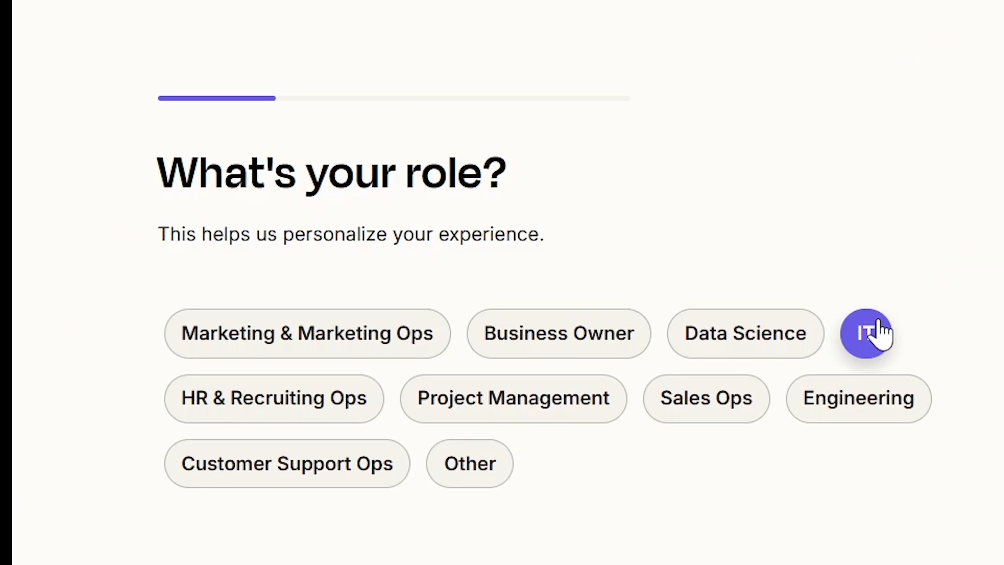
{"action": "left_click", "coordinate": [303, 407]}
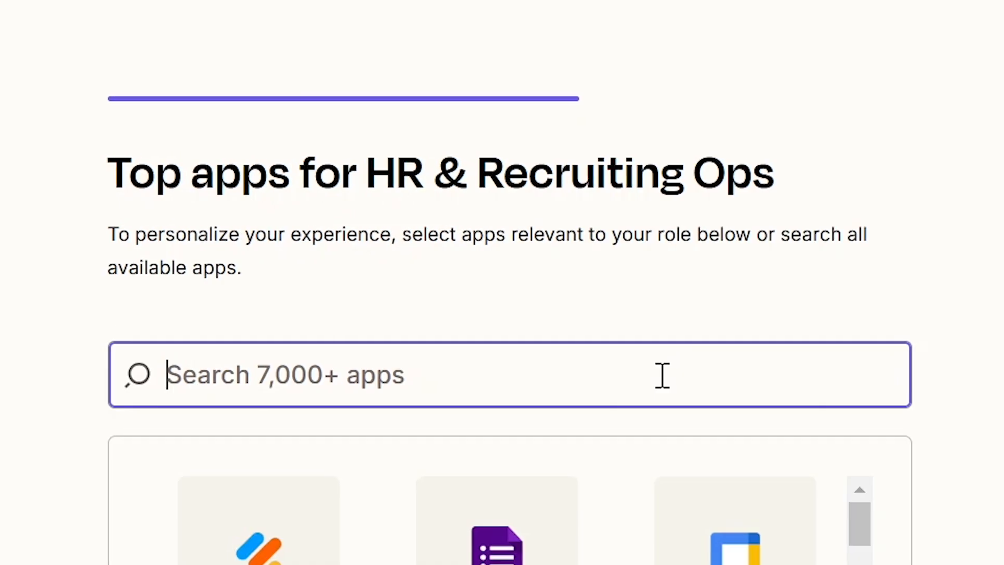
{"action": "type", "text": "face"}
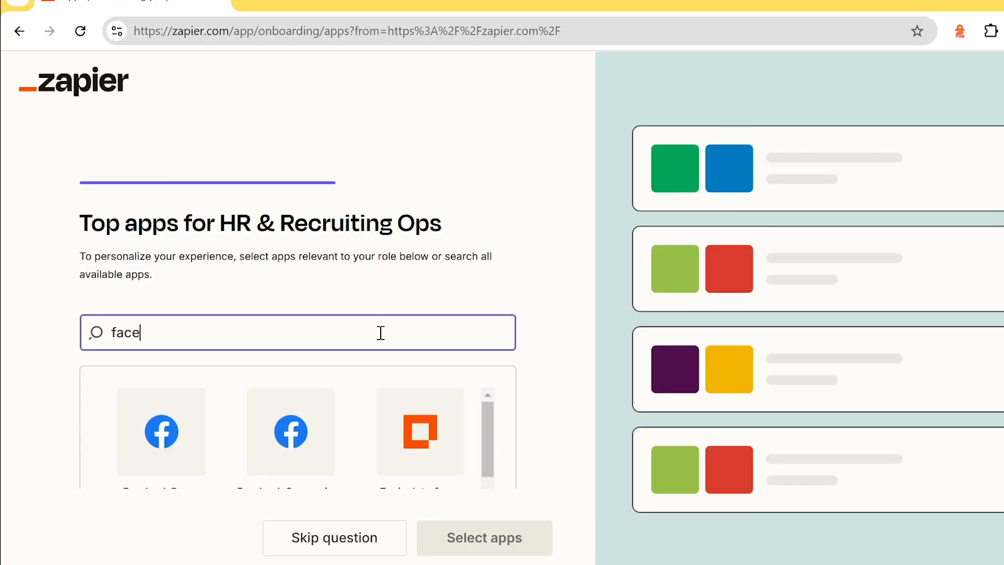
{"action": "scroll", "coordinate": [579, 296], "scroll_direction": "down", "scroll_amount": 3}
{"action": "type", "text": "x"}
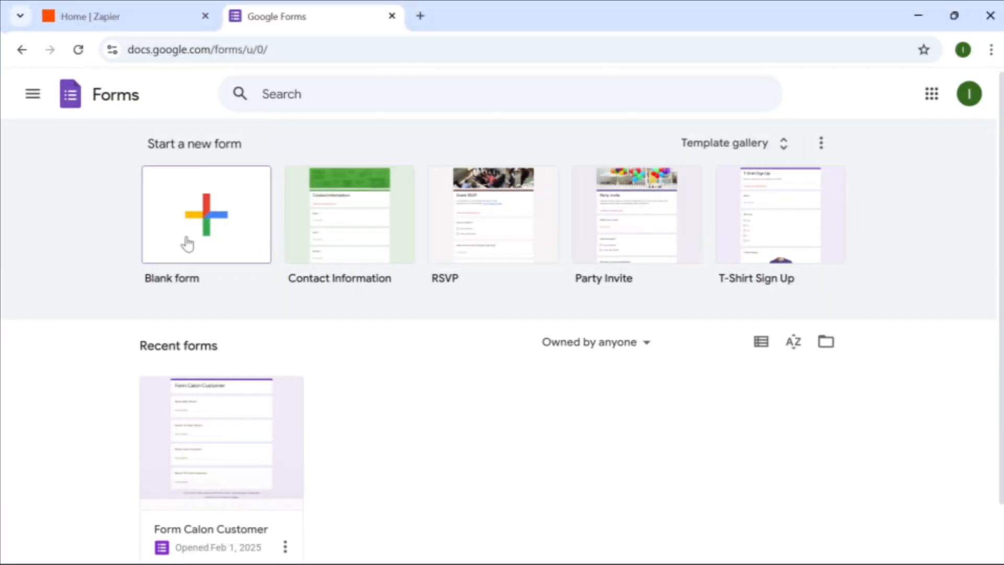
Step: Create a blank form in Google Forms and title it "Form Client Potential"
{"action": "left_click", "coordinate": [186, 243]}
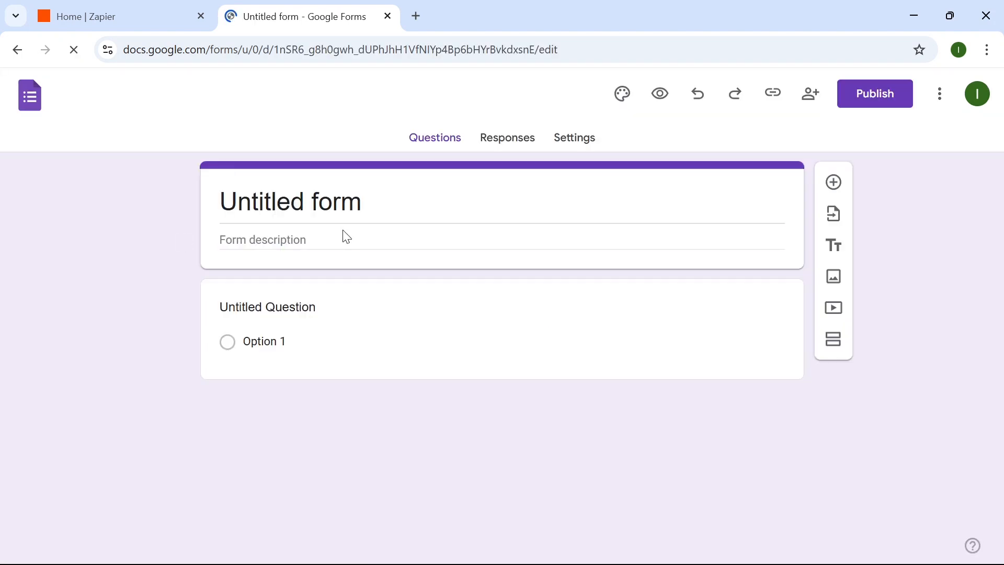
{"action": "triple_click", "coordinate": [303, 199]}
{"action": "type", "text": "Form Client Potential"}
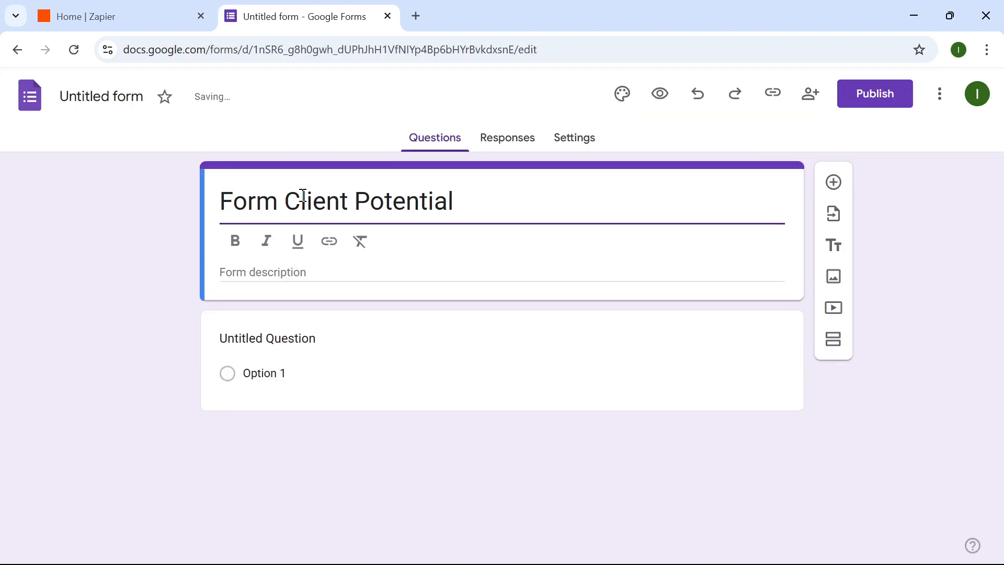
Step: Change the first question to a short answer and title it "Nama Sales"
{"action": "left_click", "coordinate": [341, 354]}
{"action": "left_click", "coordinate": [682, 318]}
{"action": "left_click", "coordinate": [674, 112]}
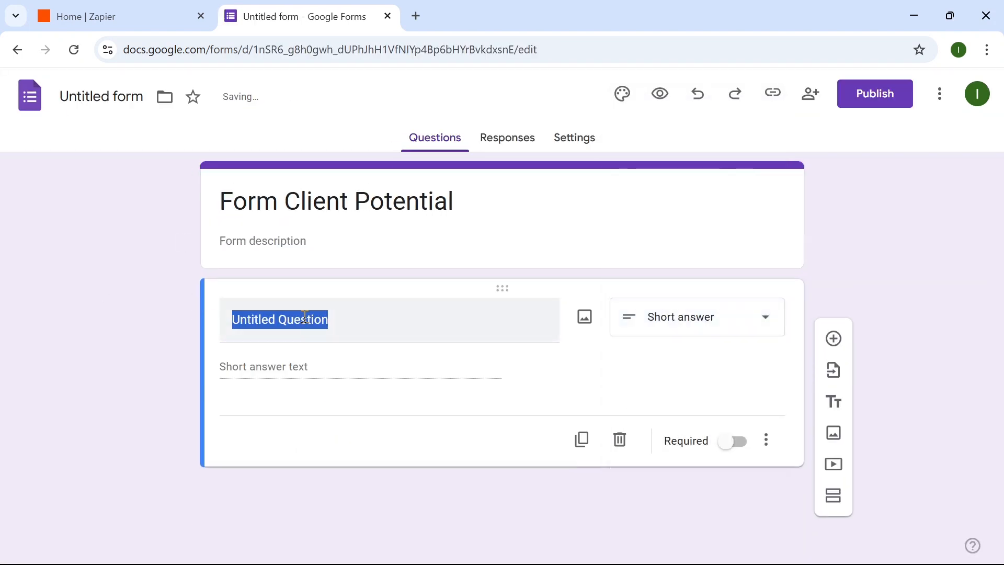
{"action": "type", "text": "Nama Sales"}
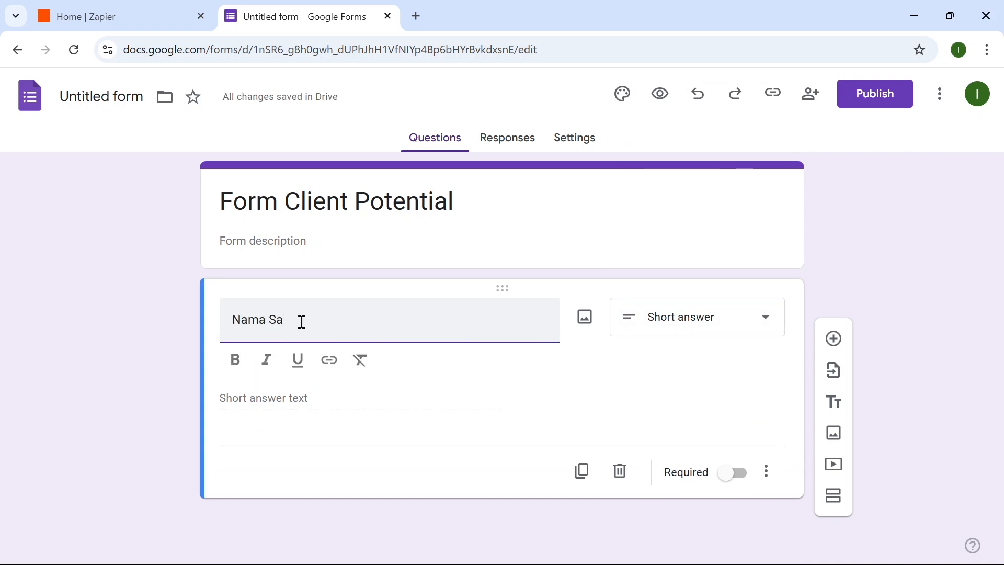
Step: Add a short-answer question titled "HP Sales"
{"action": "left_click", "coordinate": [834, 340]}
{"action": "type", "text": "HP Sales"}
{"action": "left_click", "coordinate": [690, 425]}
{"action": "left_click", "coordinate": [675, 110]}
Step: Add another short-answer question titled "Nama Calon Customer"
{"action": "left_click", "coordinate": [827, 387]}
{"action": "type", "text": "Nama CAlon c"}
{"action": "key", "text": "BackSpace"}
{"action": "key", "text": "BackSpace"}
{"action": "key", "text": "BackSpace"}
{"action": "key", "text": "BackSpace"}
{"action": "key", "text": "BackSpace"}
{"action": "key", "text": "BackSpace"}
{"action": "type", "text": "alon Customer"}
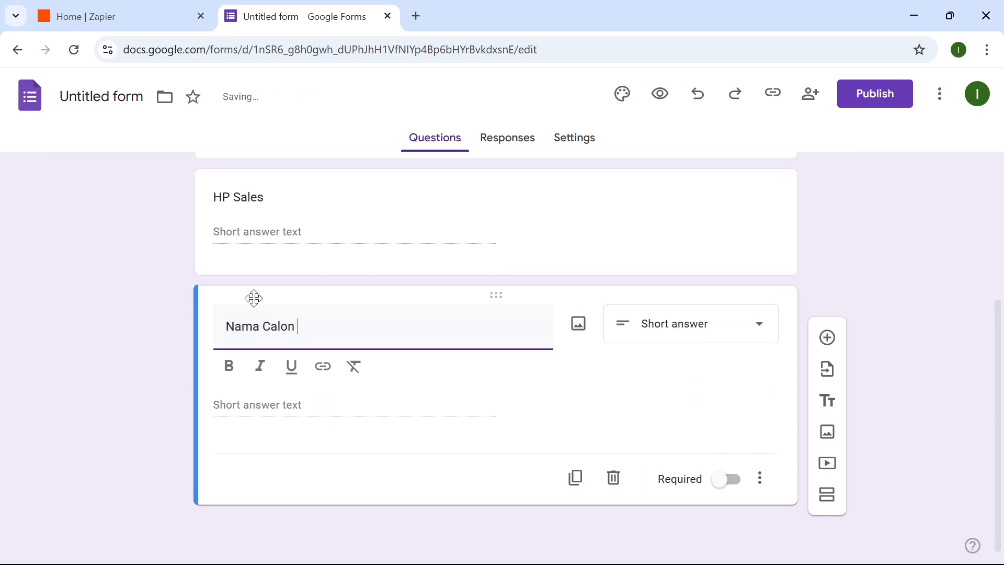
Step: Add a final short-answer question titled "HP Calon Customer"
{"action": "left_click", "coordinate": [828, 338]}
{"action": "type", "text": "HP Calon Customer"}
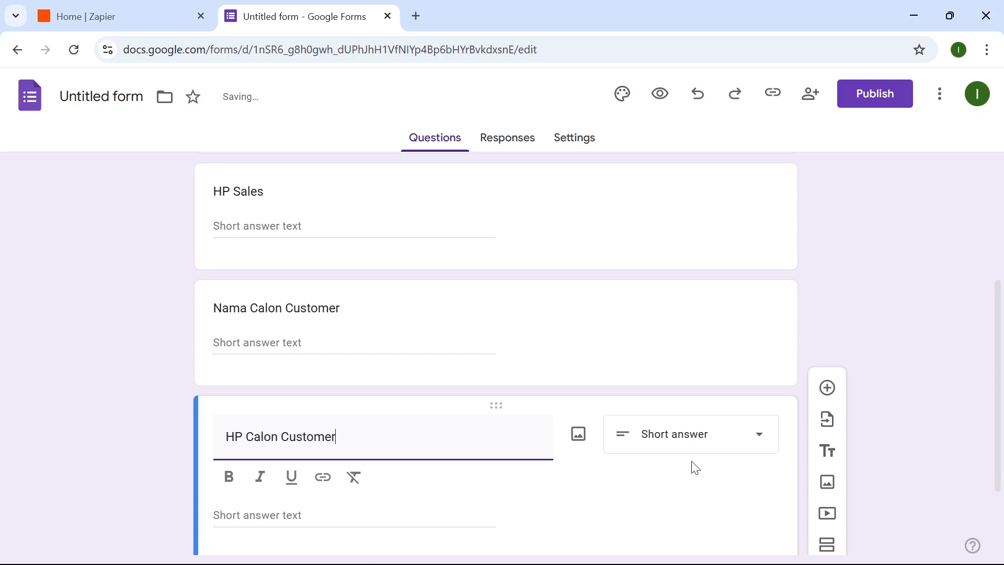
{"action": "left_click", "coordinate": [76, 358]}
{"action": "scroll", "coordinate": [461, 321], "scroll_direction": "down", "scroll_amount": 2}
{"action": "scroll", "coordinate": [463, 309], "scroll_direction": "up", "scroll_amount": 3}
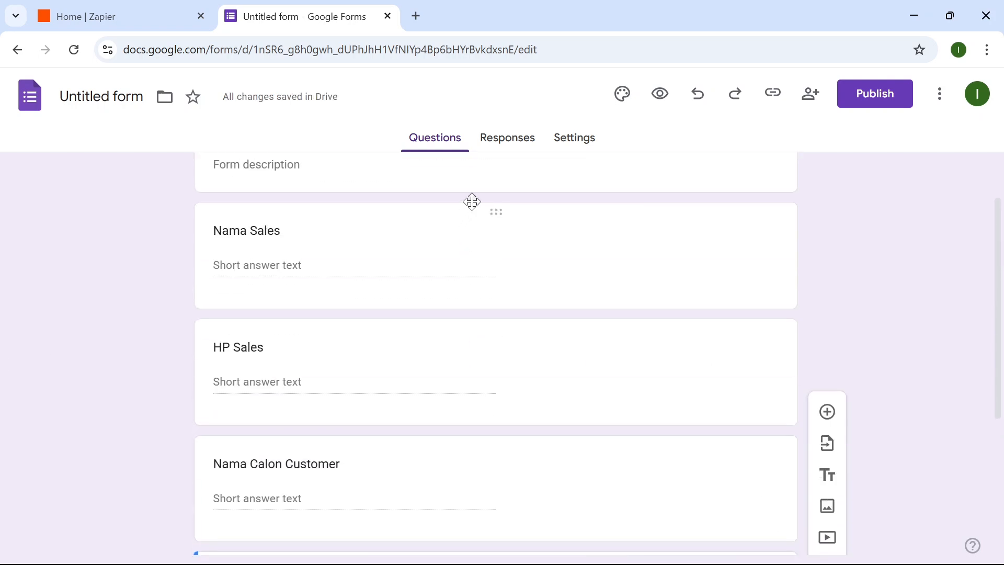
Step: Link the form's responses to a newly created spreadsheet named "Untitled form (Responses)"
{"action": "left_click", "coordinate": [514, 138]}
{"action": "left_click", "coordinate": [708, 194]}
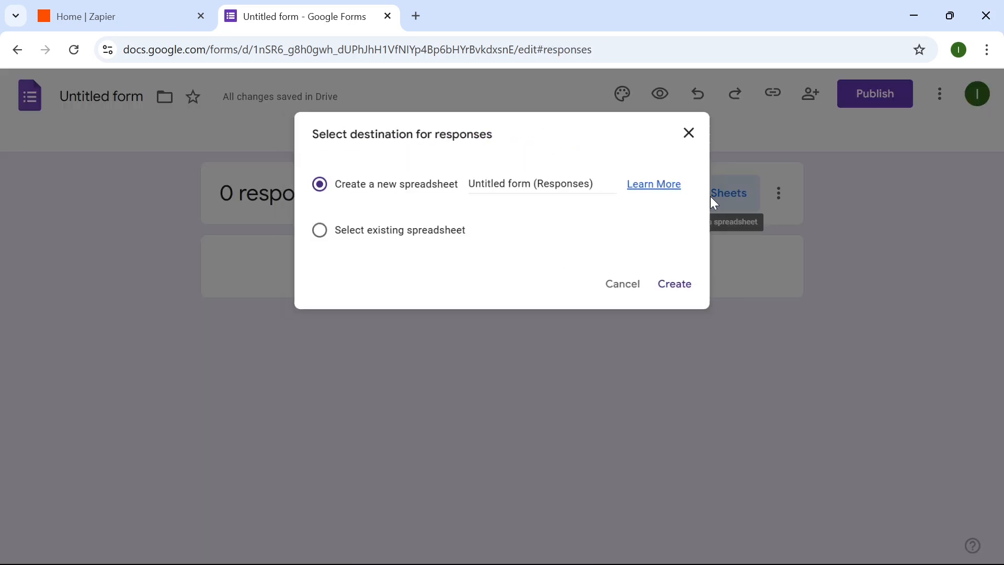
{"action": "left_click", "coordinate": [684, 289]}
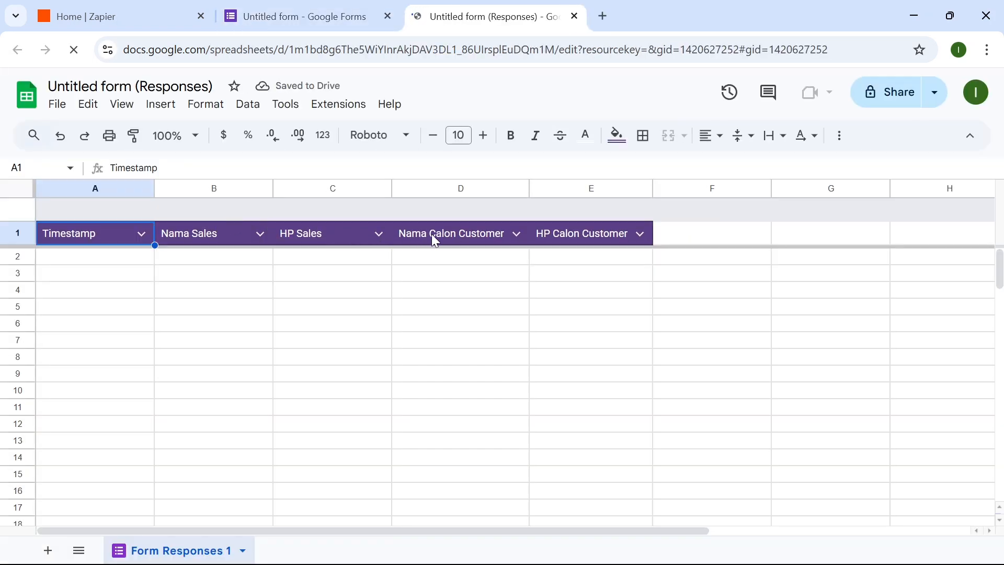
Step: Publish the form for anyone with the link and copy its responder link
{"action": "left_click", "coordinate": [858, 91]}
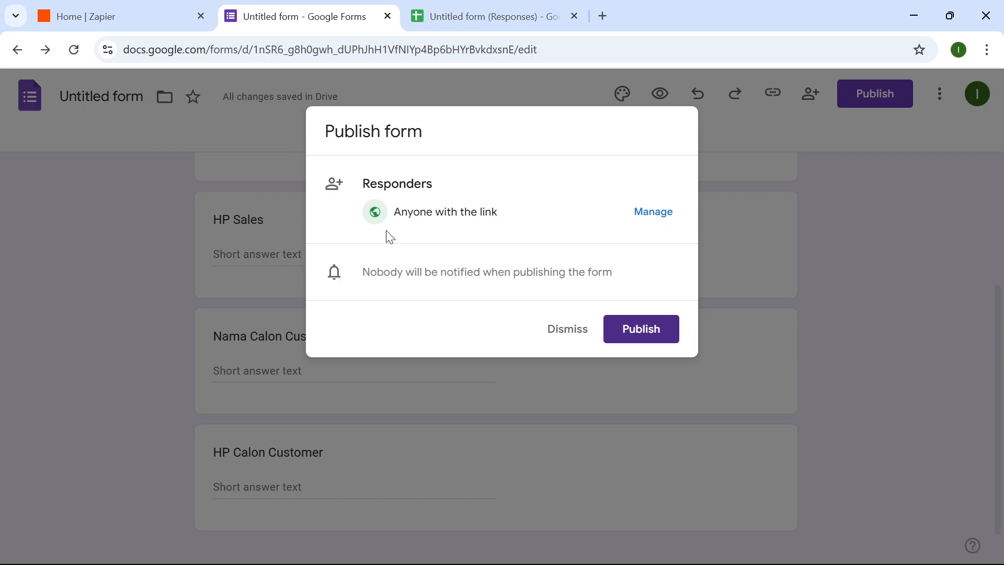
{"action": "left_click", "coordinate": [620, 330]}
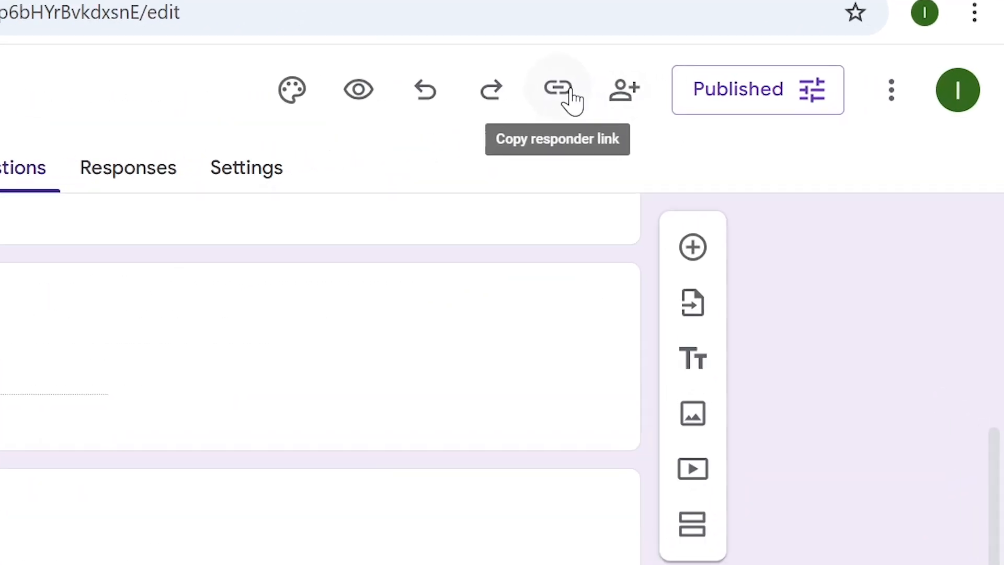
{"action": "left_click", "coordinate": [751, 92]}
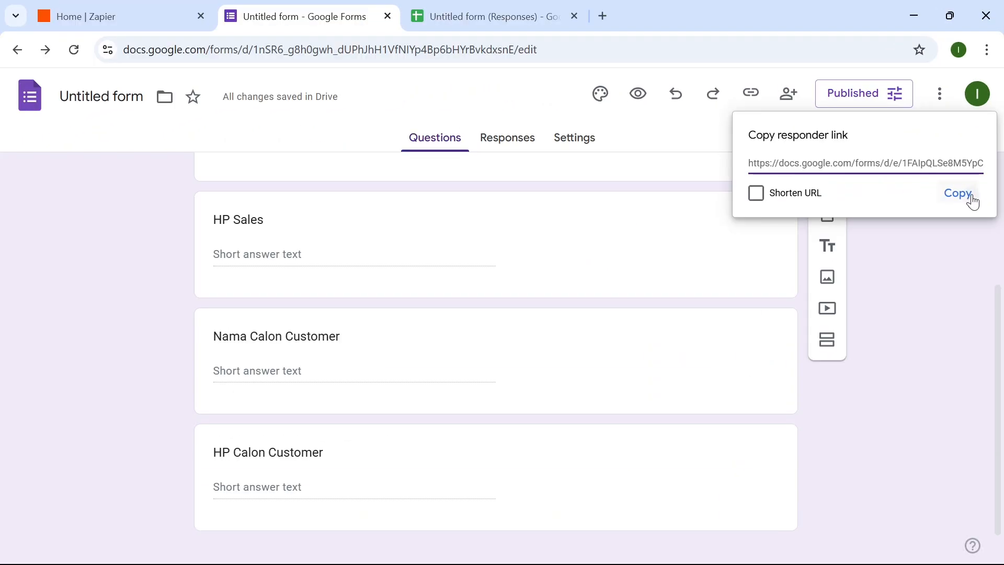
{"action": "left_click", "coordinate": [974, 203]}
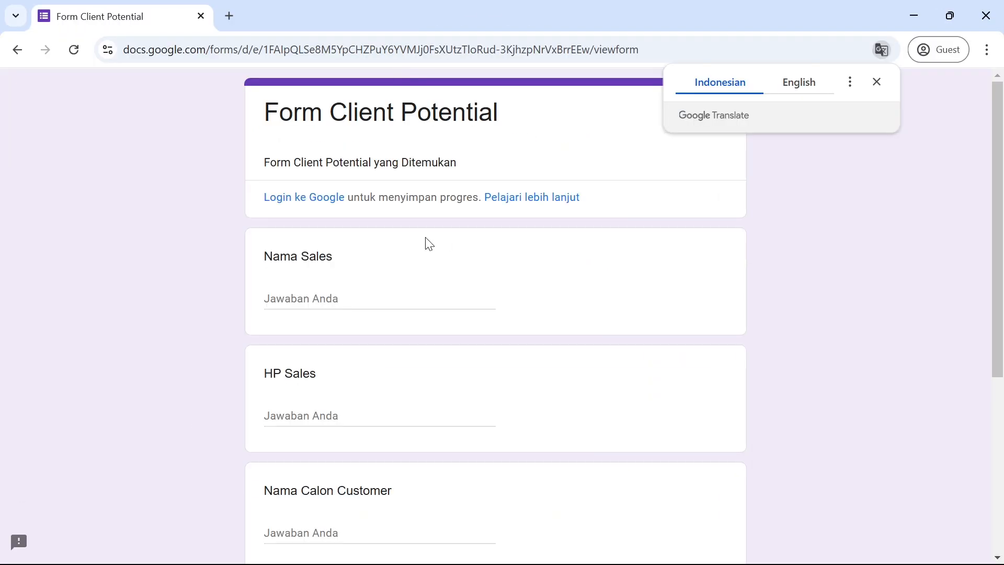
Step: Fill in the live form with the salesperson's name and phone number and the prospective customer's name and phone number
{"action": "left_click", "coordinate": [298, 298]}
{"action": "type", "text": "I"}
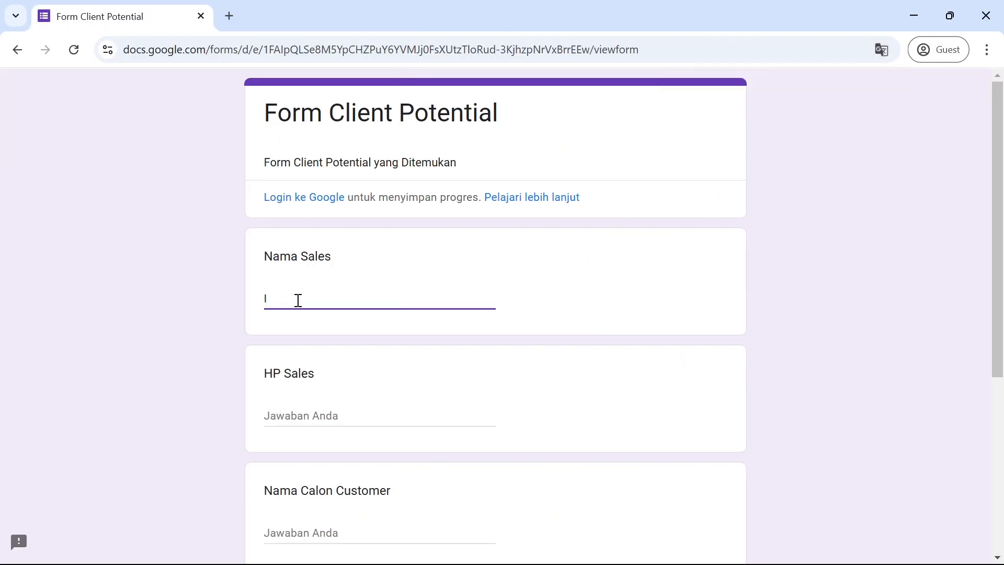
{"action": "left_click", "coordinate": [325, 287]}
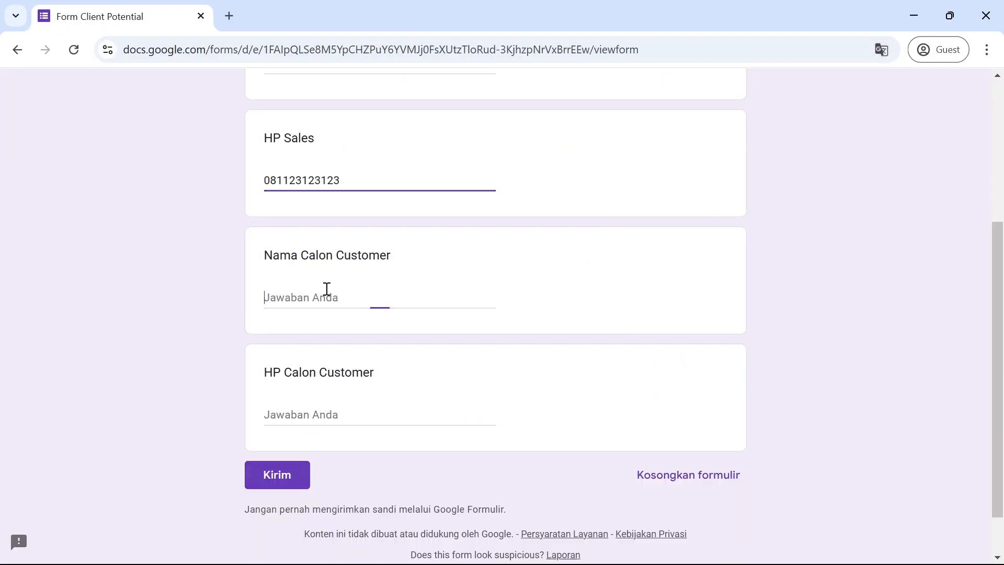
{"action": "type", "text": "Ani"}
{"action": "key", "text": "Tab"}
{"action": "type", "text": "08"}
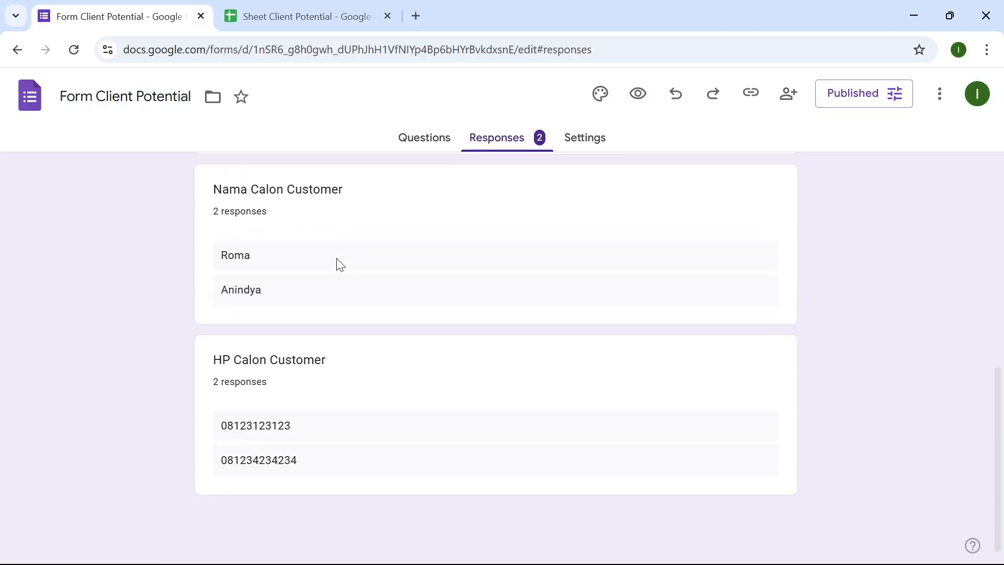
Step: Switch to the linked Sheet Client Potential spreadsheet and add a new sheet after the Respond sheet
{"action": "scroll", "coordinate": [352, 256], "scroll_direction": "up", "scroll_amount": 8}
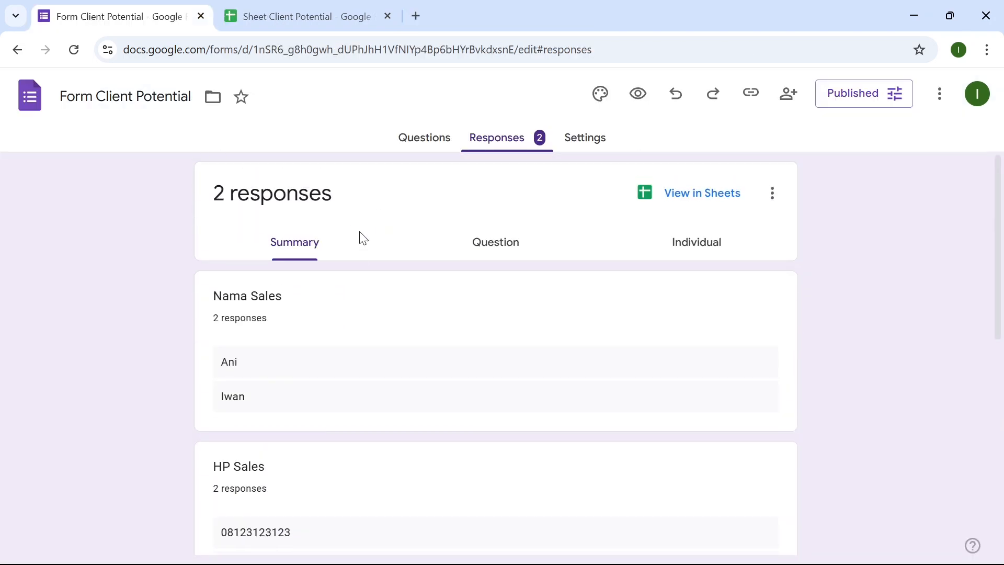
{"action": "left_click", "coordinate": [313, 16]}
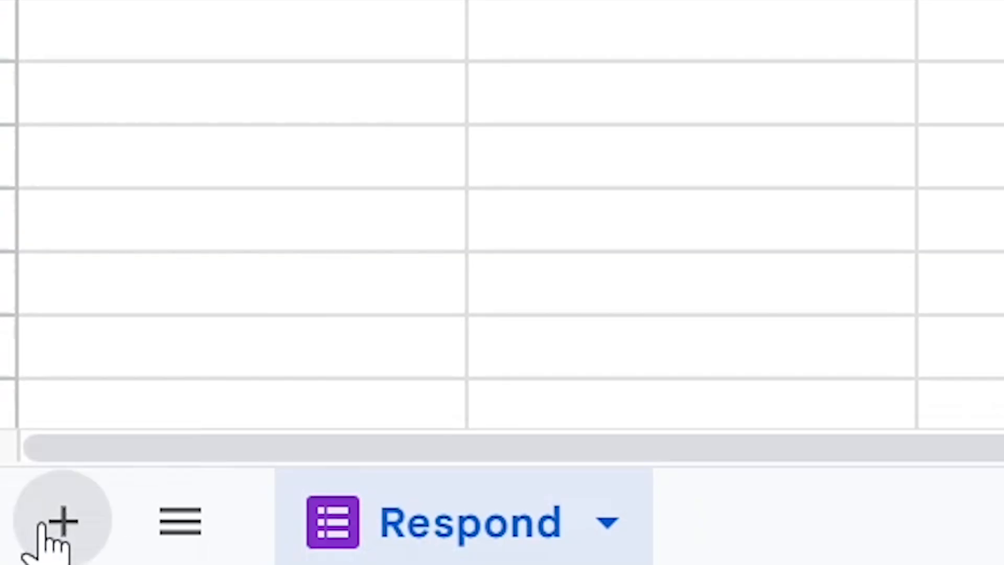
{"action": "left_click", "coordinate": [47, 549]}
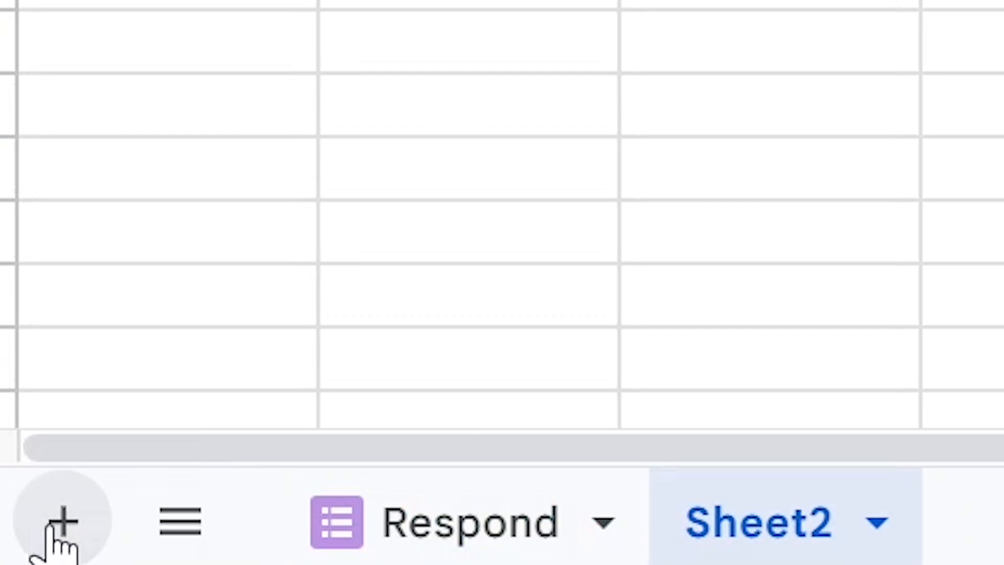
{"action": "left_click", "coordinate": [783, 522]}
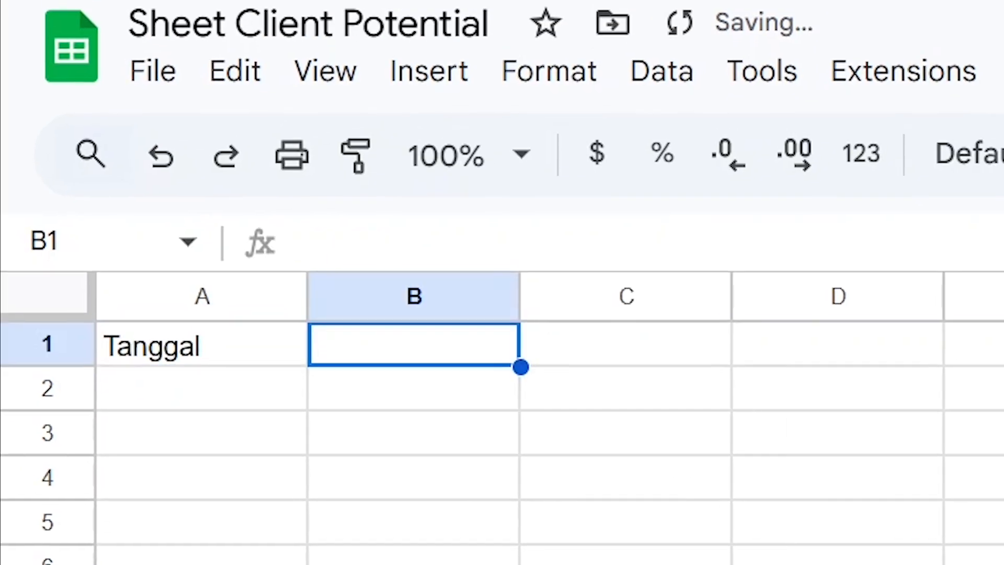
Step: Enter the headings "Jumlah Sales" in B1 and "Jumlah Calon Client" in C1, next to Tanggal
{"action": "type", "text": "Jumlah Sales"}
{"action": "key", "text": "Tab"}
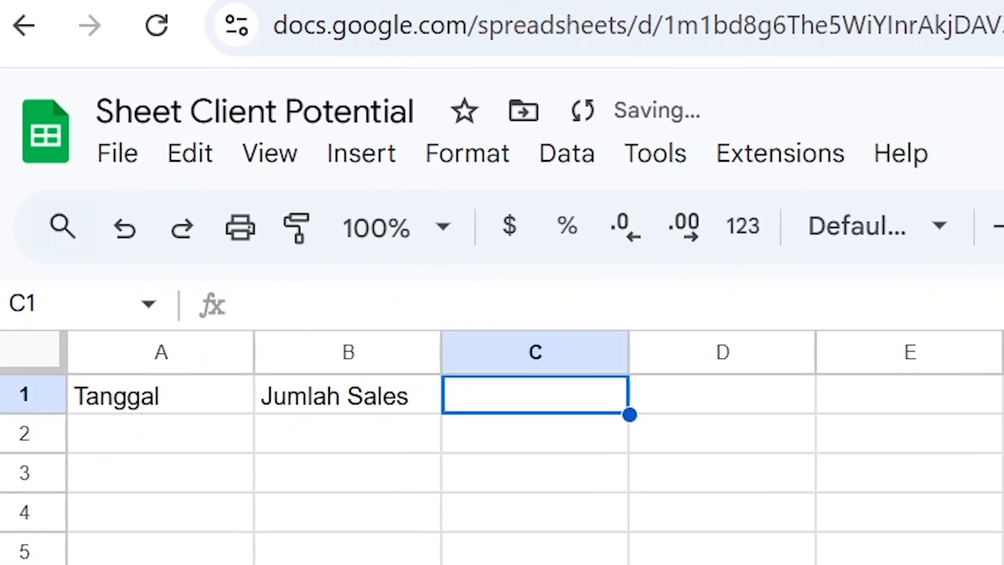
{"action": "type", "text": "Jumlah Calon Client"}
{"action": "key", "text": "Return"}
Step: Style the header row as bold white text on a blue fill and widen its columns
{"action": "left_click", "coordinate": [45, 380]}
{"action": "right_click", "coordinate": [44, 380]}
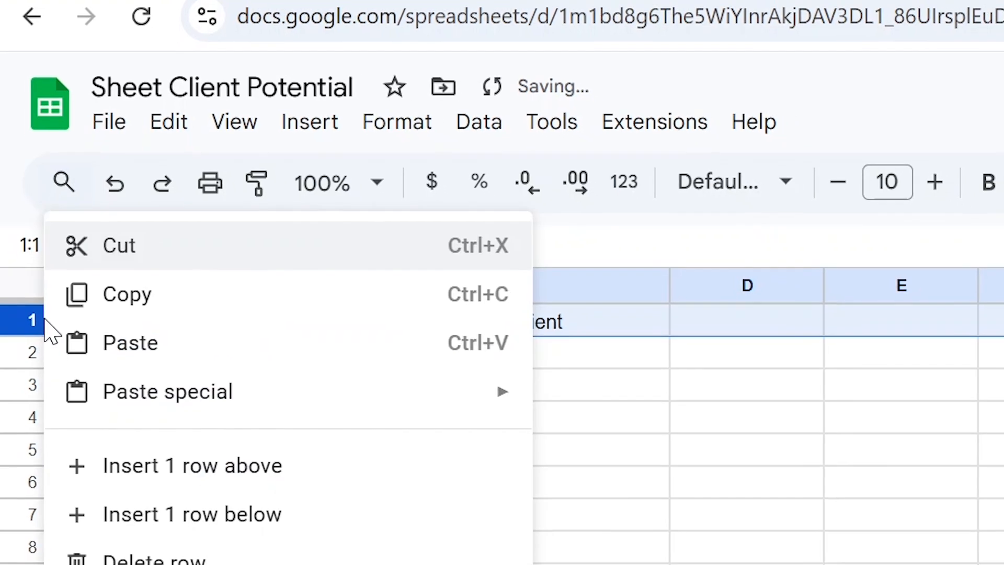
{"action": "left_click_drag", "start_coordinate": [193, 250], "coordinate": [263, 249]}
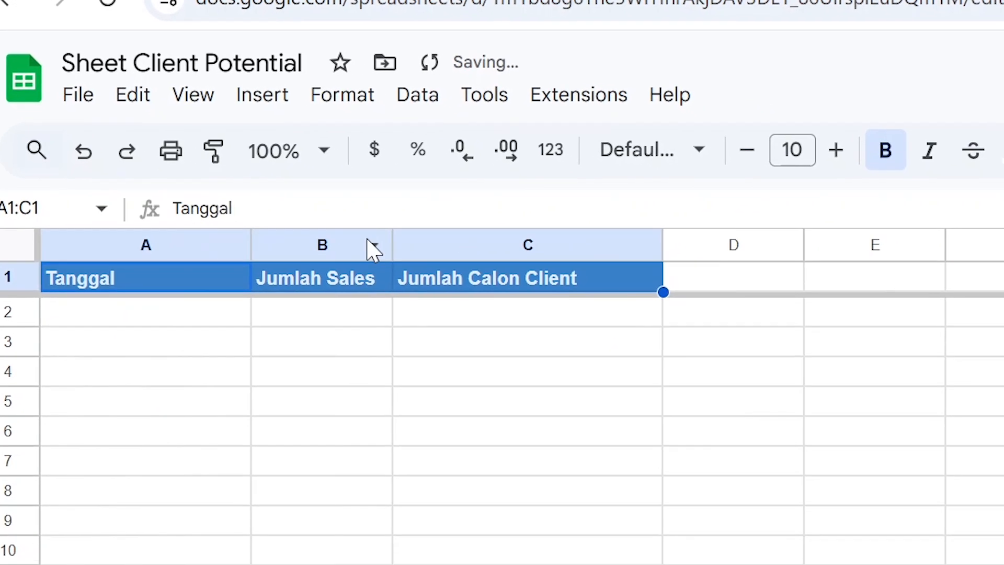
{"action": "left_click_drag", "start_coordinate": [392, 244], "coordinate": [502, 243]}
{"action": "left_click_drag", "start_coordinate": [772, 243], "coordinate": [902, 242]}
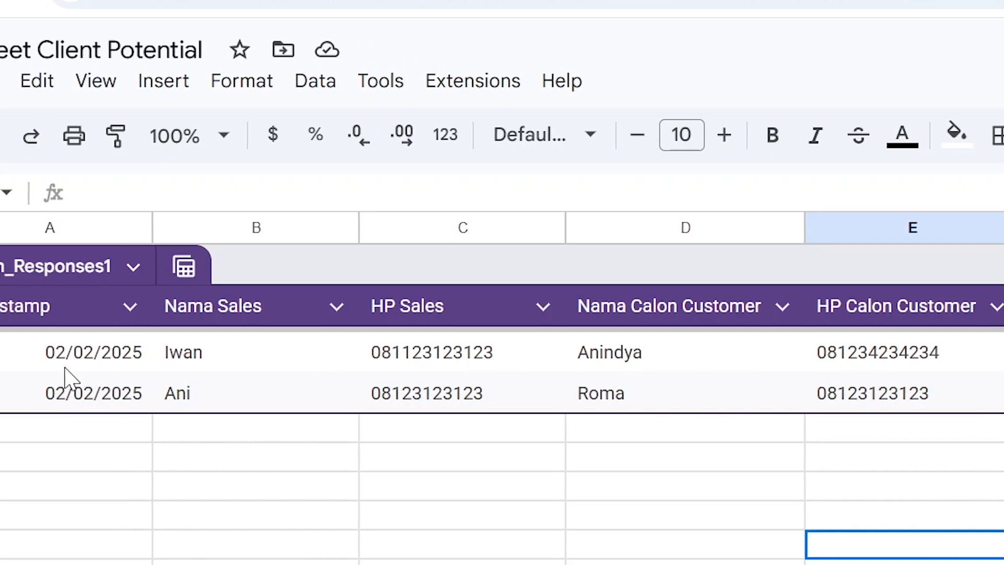
Step: Examine the timestamps, sales names and prospective customer names in the form response table
{"action": "left_click", "coordinate": [91, 353]}
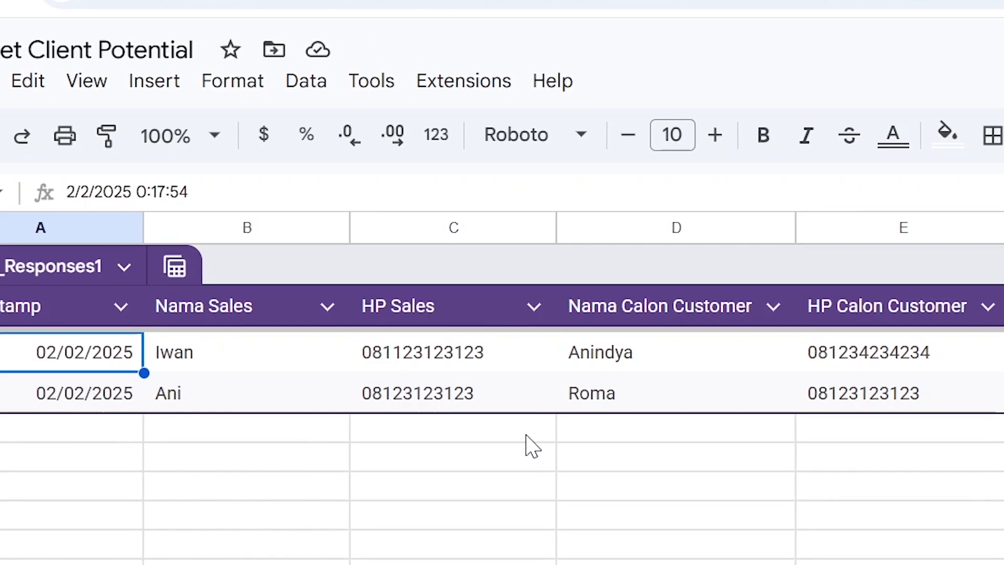
{"action": "key", "text": "Down"}
{"action": "key", "text": "Right"}
{"action": "key", "text": "Up"}
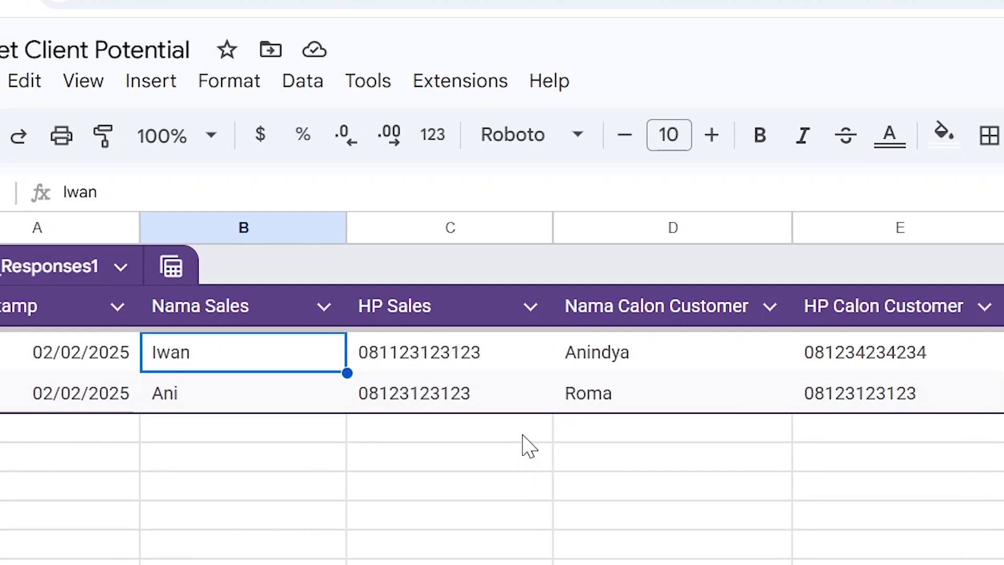
{"action": "key", "text": "Right"}
{"action": "key", "text": "Right"}
{"action": "key", "text": "Down"}
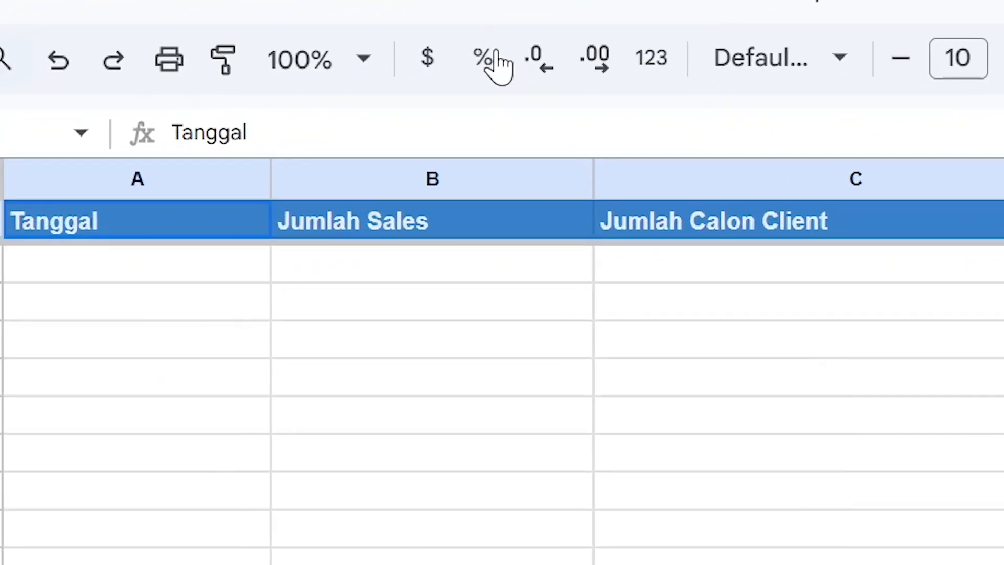
Step: Enter 2/2/2025 as the first date under Tanggal and apply the matching date format to the responses' Timestamp column
{"action": "left_click", "coordinate": [73, 270]}
{"action": "type", "text": "2/2/2025"}
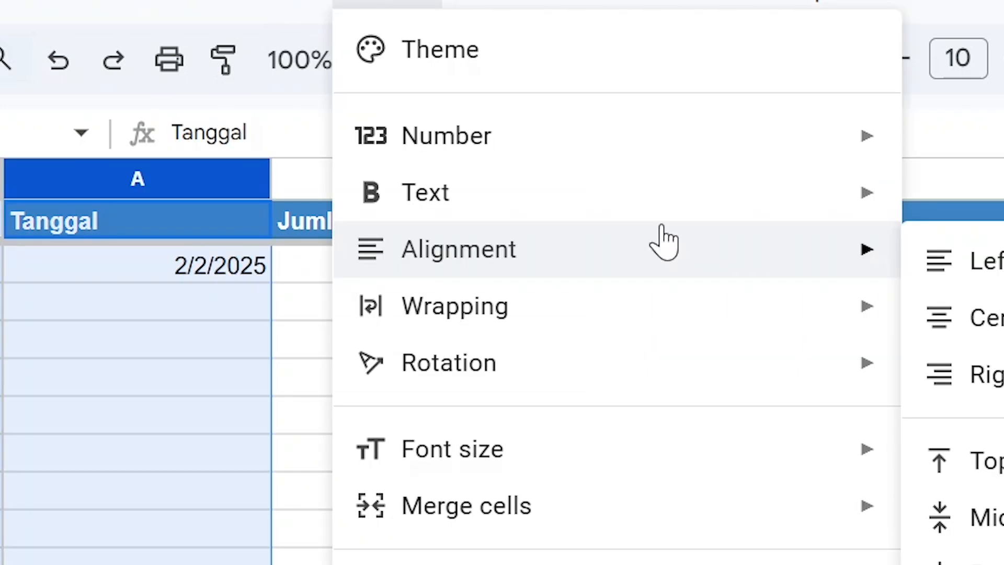
{"action": "left_click", "coordinate": [139, 190]}
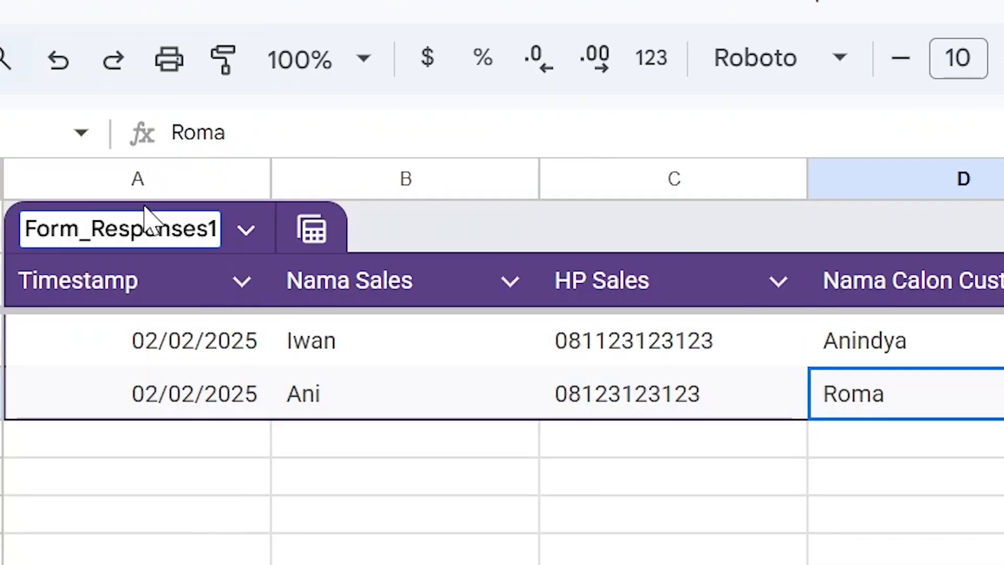
{"action": "left_click", "coordinate": [152, 177]}
{"action": "right_click", "coordinate": [241, 562]}
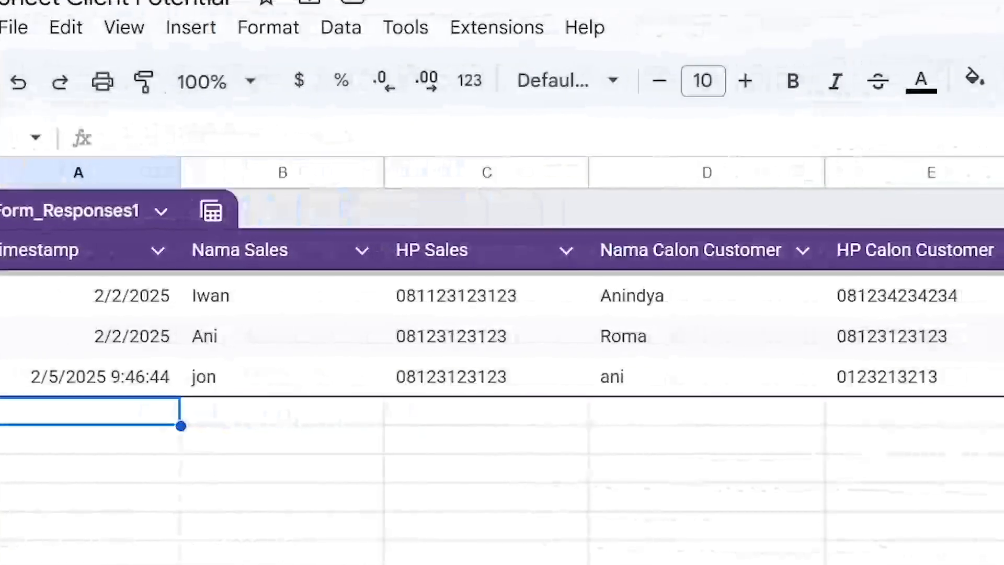
Step: In REKAP cell B2, enter =COUNTIFS(Respond!B:B, "<>", ARRAYFORMULA(int(Respond!A:A)), "="&A3) to count sales per date
{"action": "left_click", "coordinate": [253, 299]}
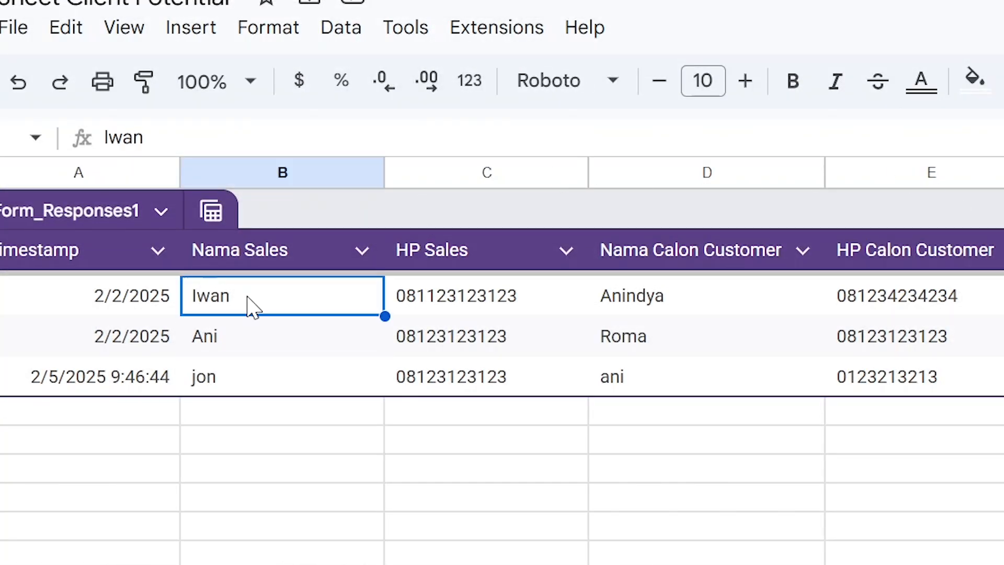
{"action": "left_click_drag", "start_coordinate": [249, 326], "coordinate": [241, 306]}
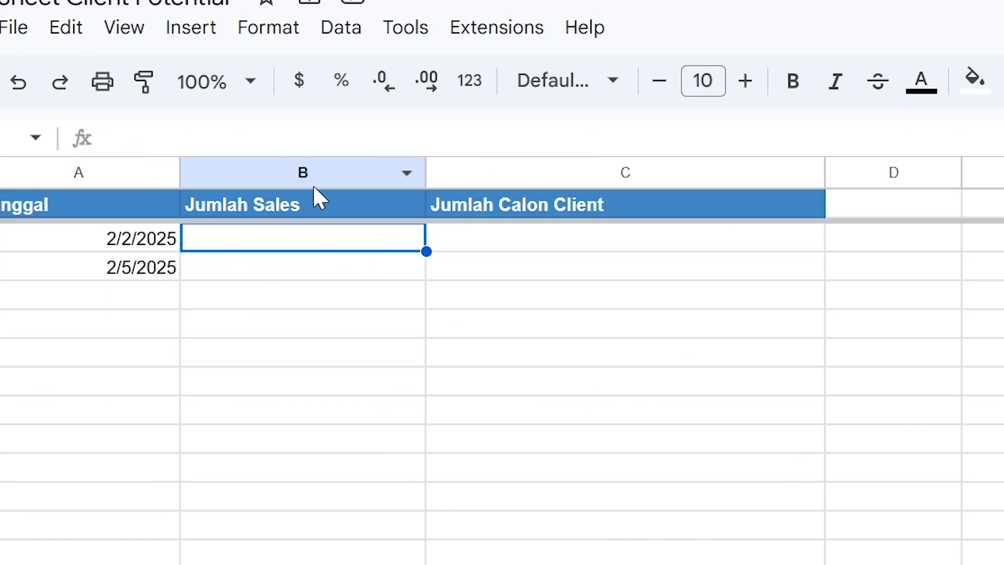
{"action": "left_click", "coordinate": [313, 172]}
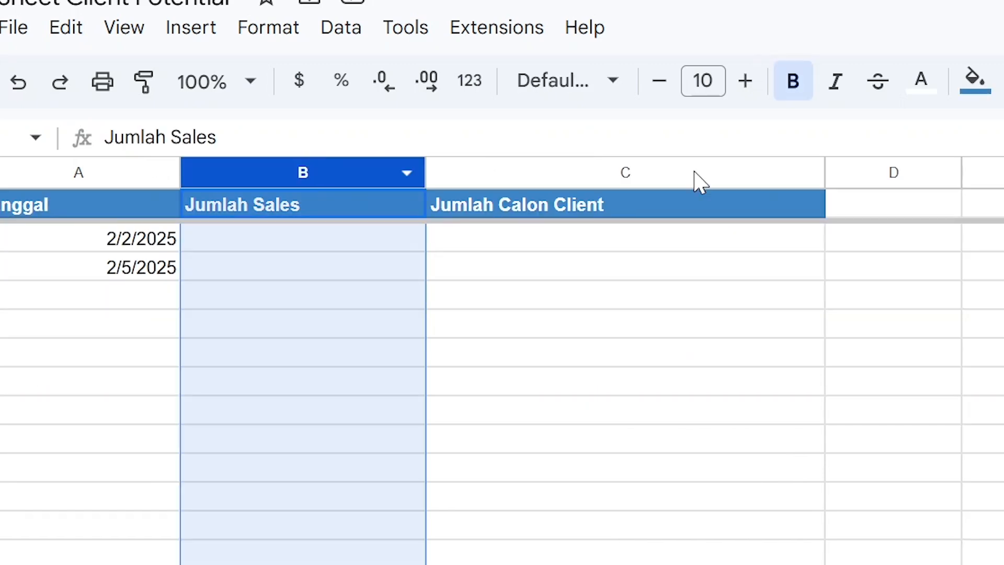
{"action": "left_click", "coordinate": [690, 165]}
{"action": "left_click", "coordinate": [118, 237]}
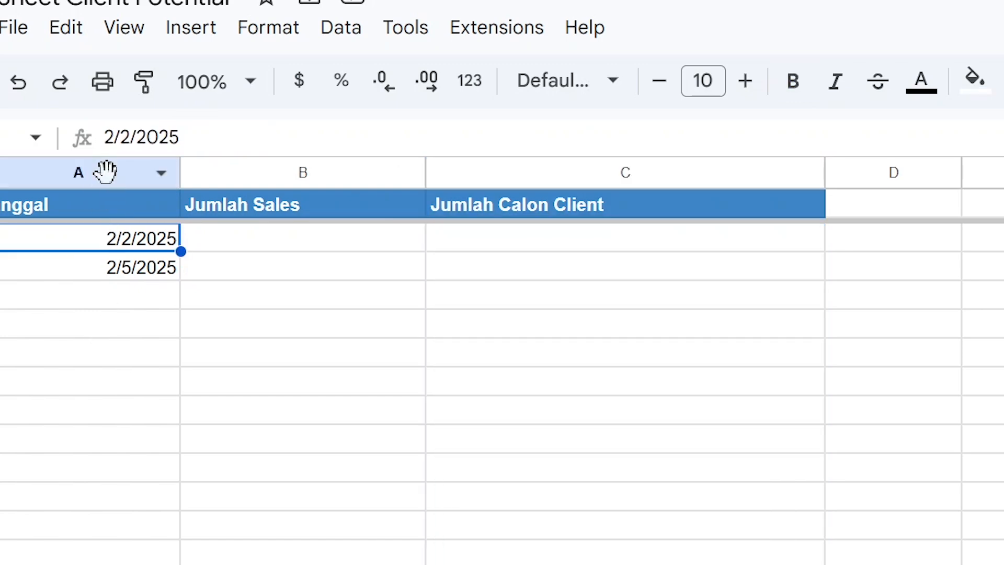
{"action": "left_click", "coordinate": [331, 241]}
{"action": "left_click", "coordinate": [197, 147]}
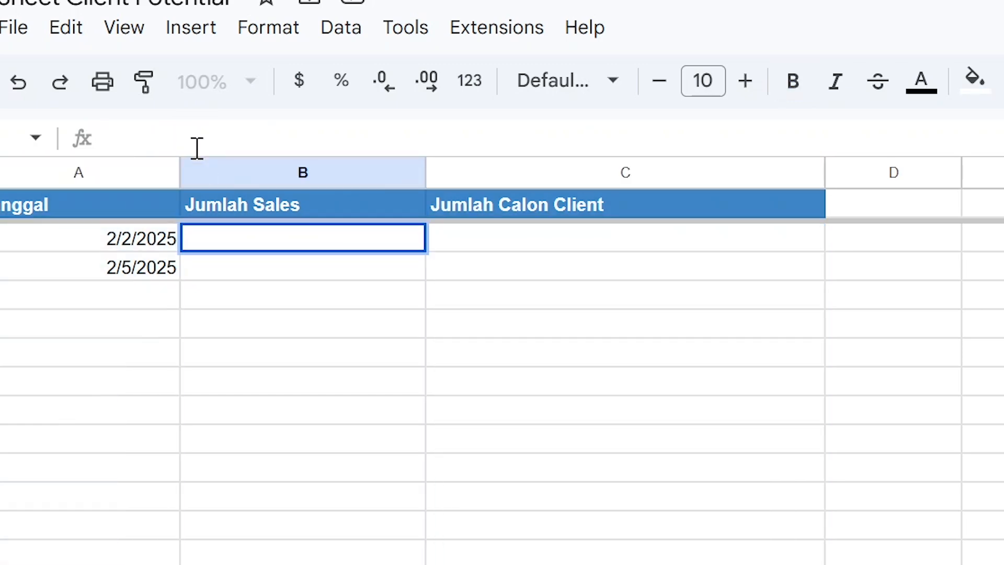
{"action": "type", "text": "=COUNTIFS(Respond!B:B, \"<>\", ARRAYFORMULA(int(Respond!A:A)), \"=\"&A3)"}
Step: Point the date criterion of the B2 formula to A2 and commit the formula
{"action": "double_click", "coordinate": [152, 137]}
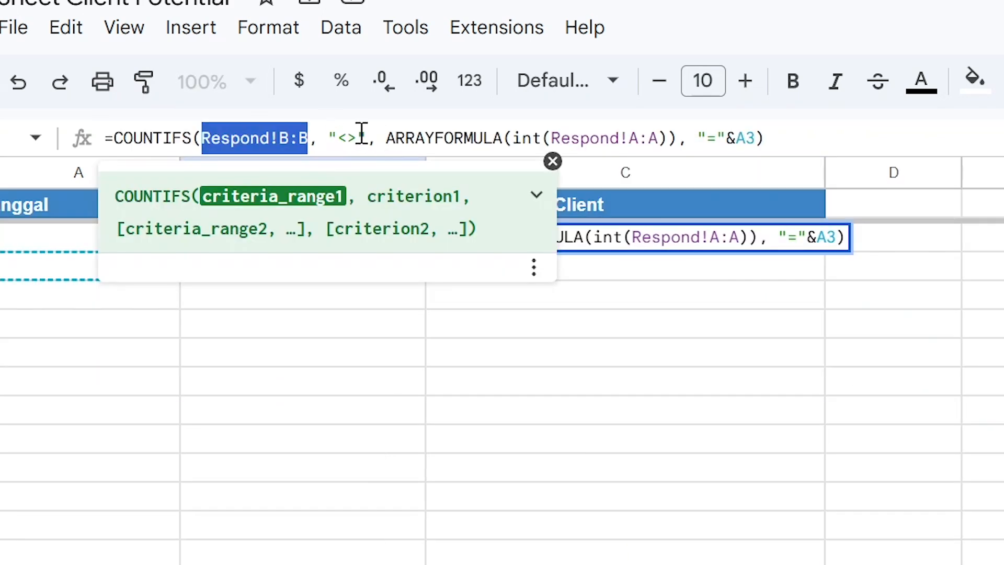
{"action": "left_click", "coordinate": [755, 138]}
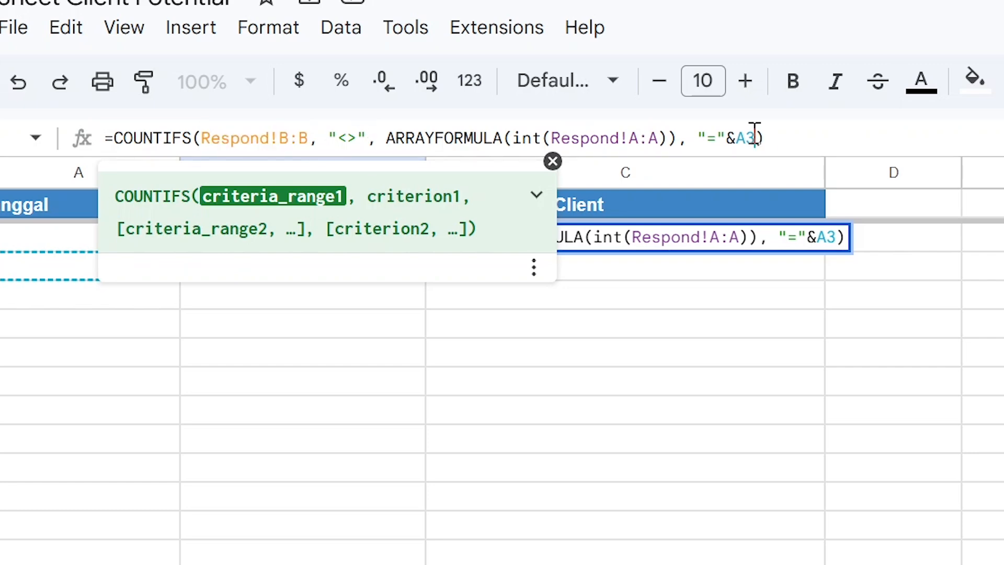
{"action": "key", "text": "BackSpace"}
{"action": "type", "text": "2"}
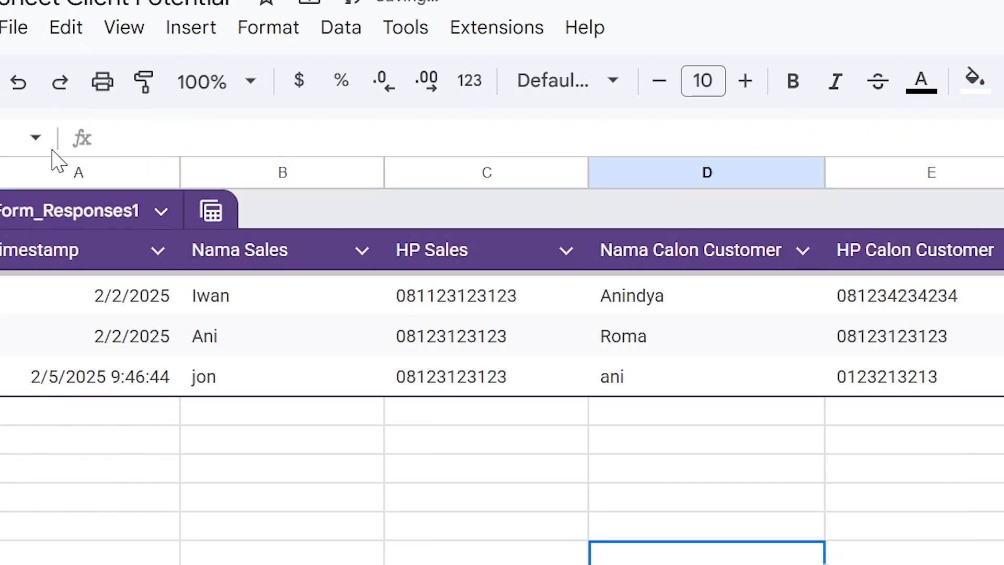
{"action": "left_click", "coordinate": [61, 170]}
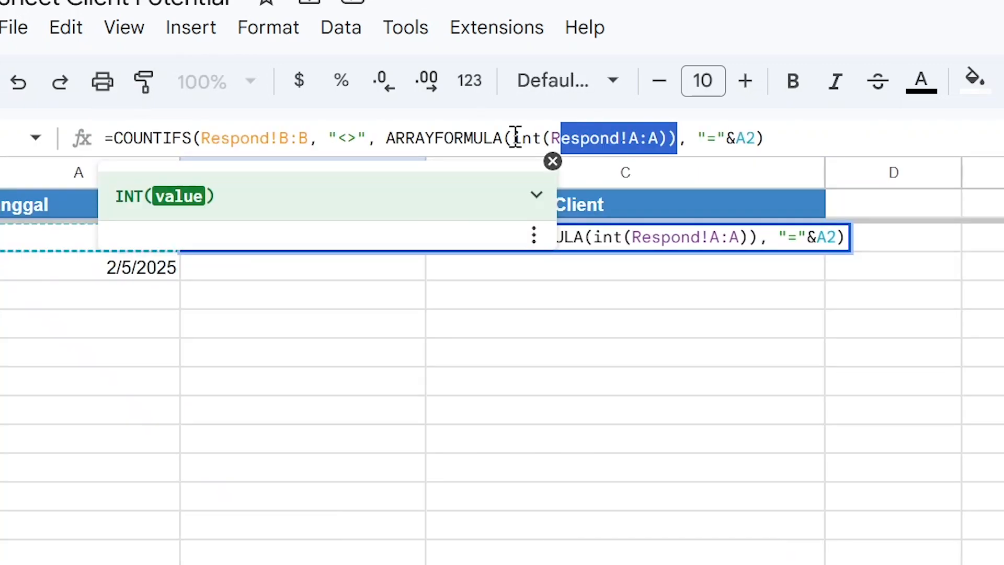
{"action": "double_click", "coordinate": [515, 138]}
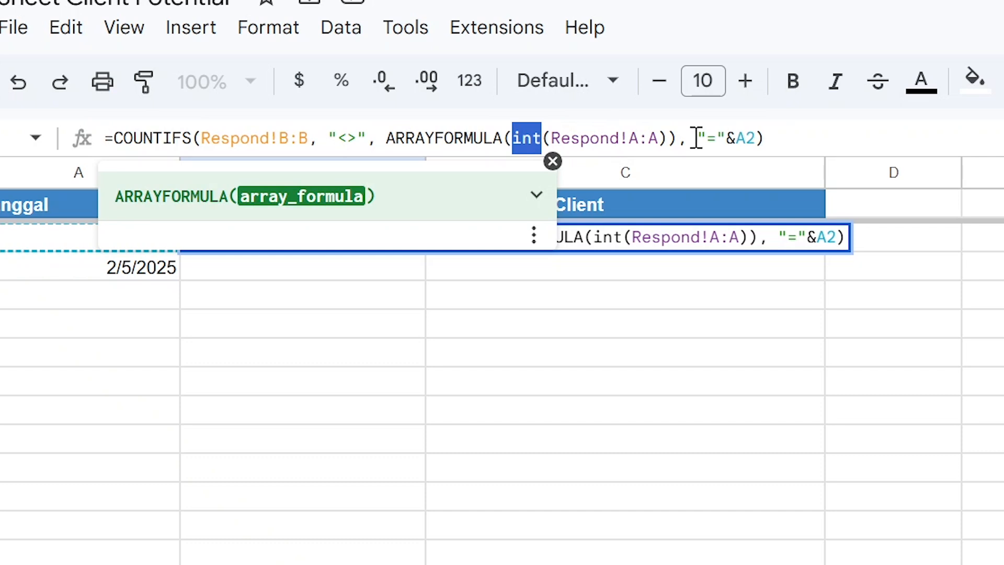
{"action": "left_click", "coordinate": [755, 139]}
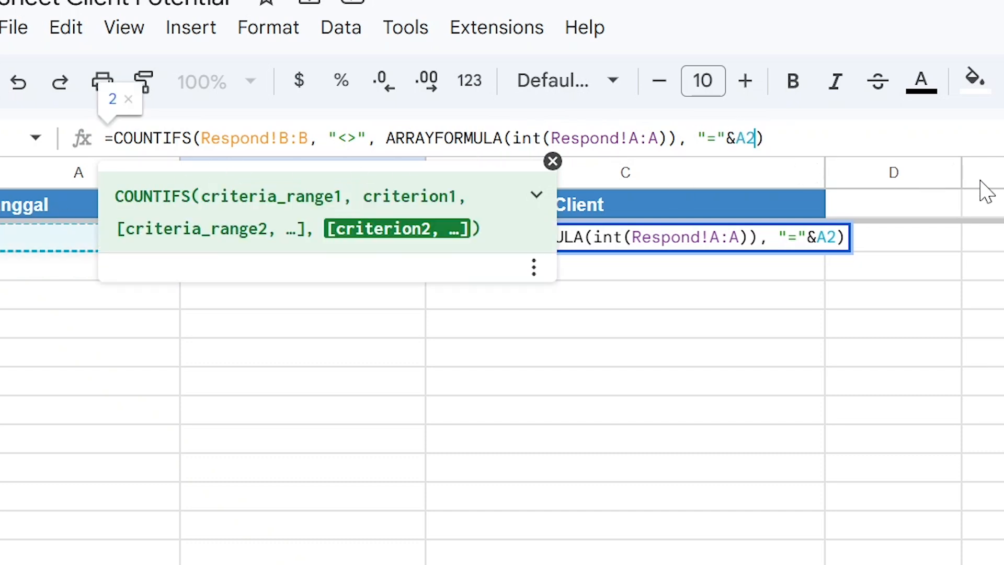
{"action": "key", "text": "shift+Left"}
{"action": "key", "text": "shift+Left"}
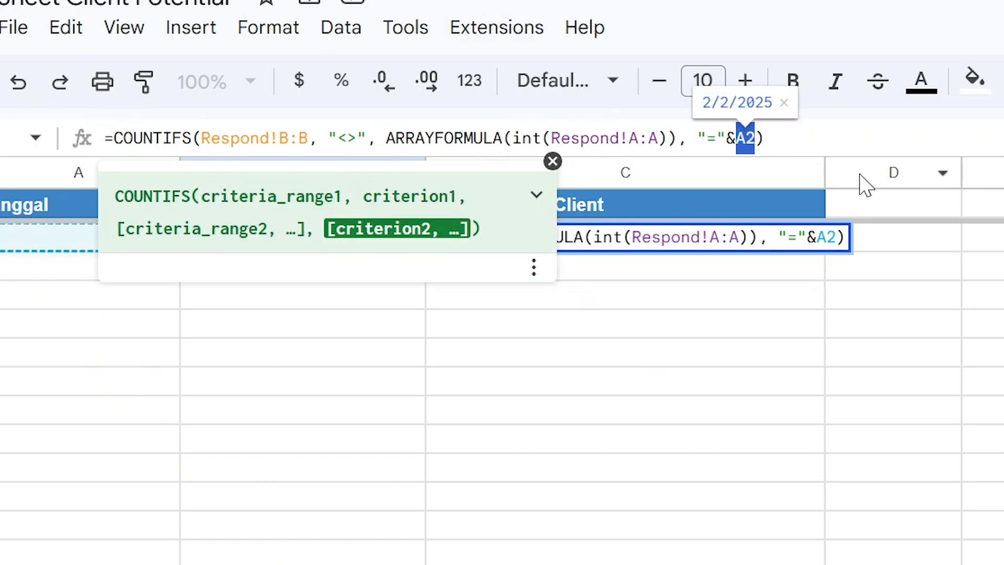
{"action": "key", "text": "Return"}
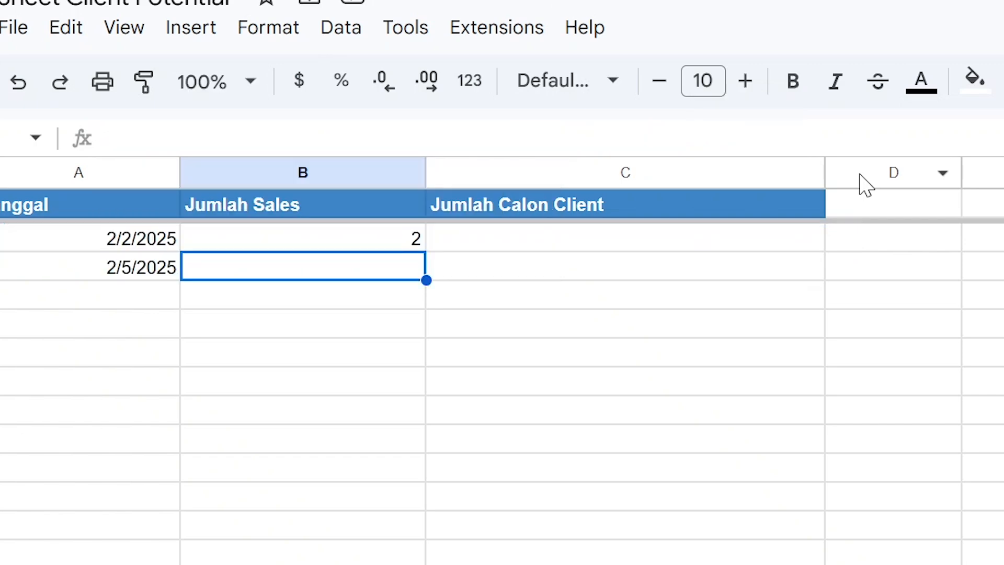
Step: Under Jumlah Calon Client in C2, enter =COUNTIFS(Respond!D:D, "<>", ARRAYFORMULA(int(Respond!A:A)), "="&A2)
{"action": "key", "text": "Up"}
{"action": "left_click", "coordinate": [138, 564]}
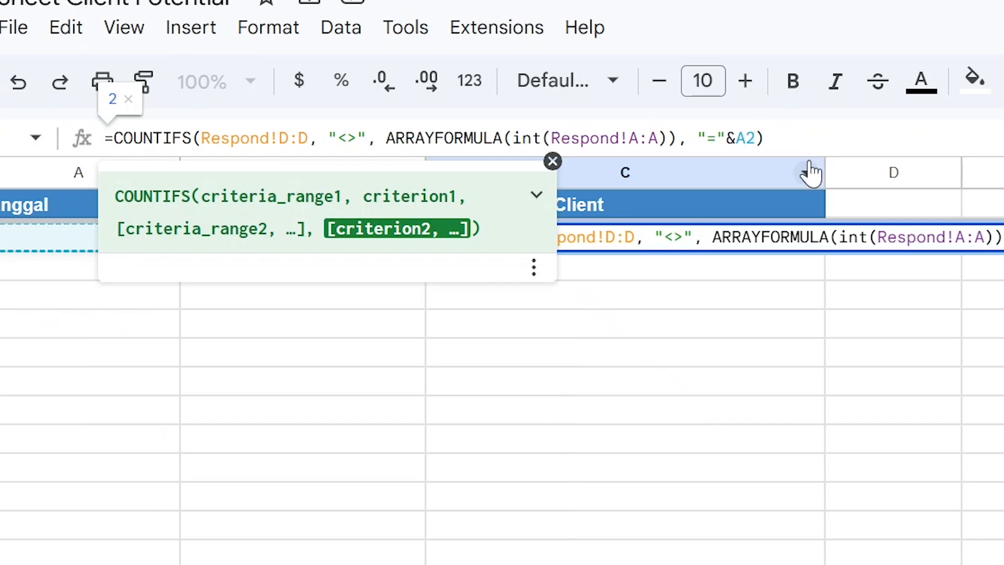
{"action": "key", "text": "Left"}
{"action": "key", "text": "Left"}
{"action": "key", "text": "Left"}
{"action": "key", "text": "Left"}
{"action": "key", "text": "Left"}
{"action": "key", "text": "Left"}
{"action": "key", "text": "Left"}
{"action": "key", "text": "Left"}
{"action": "key", "text": "Left"}
{"action": "key", "text": "Left"}
{"action": "key", "text": "Left"}
{"action": "key", "text": "Left"}
{"action": "key", "text": "Left"}
{"action": "key", "text": "Left"}
{"action": "key", "text": "Left"}
{"action": "key", "text": "Left"}
{"action": "key", "text": "Left"}
{"action": "key", "text": "Left"}
{"action": "key", "text": "Left"}
{"action": "key", "text": "Left"}
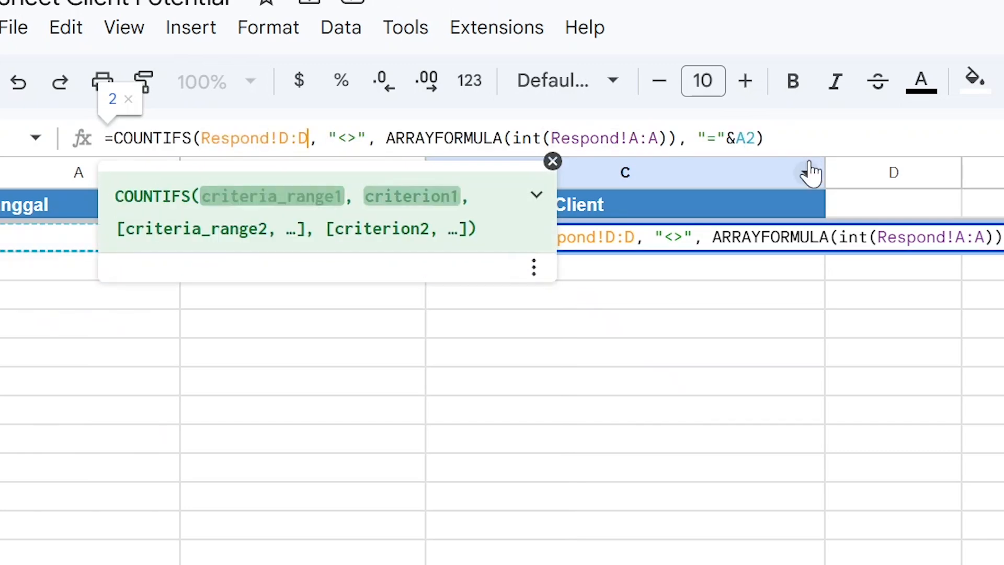
{"action": "left_click_drag", "start_coordinate": [277, 138], "coordinate": [309, 138]}
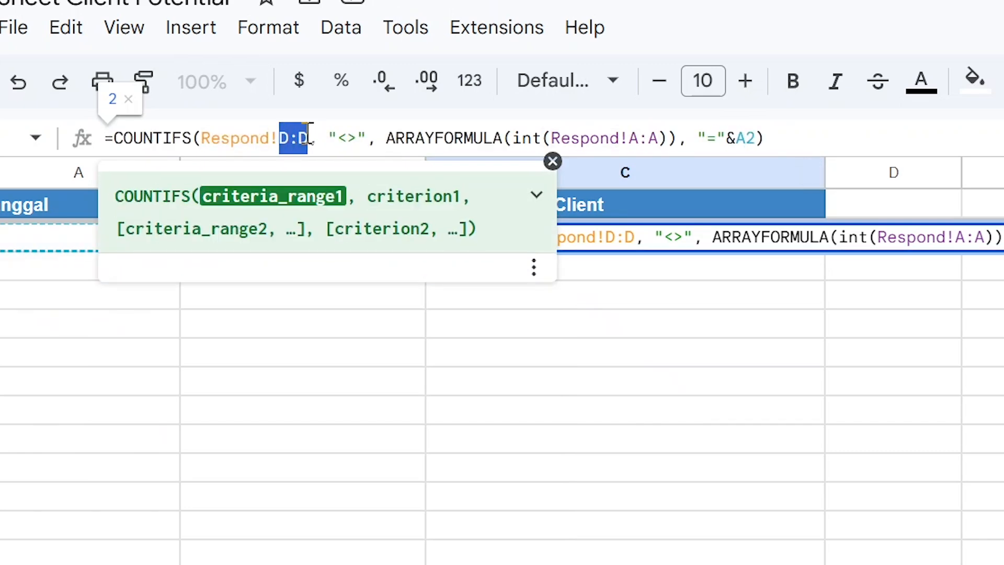
{"action": "left_click_drag", "start_coordinate": [629, 137], "coordinate": [660, 135]}
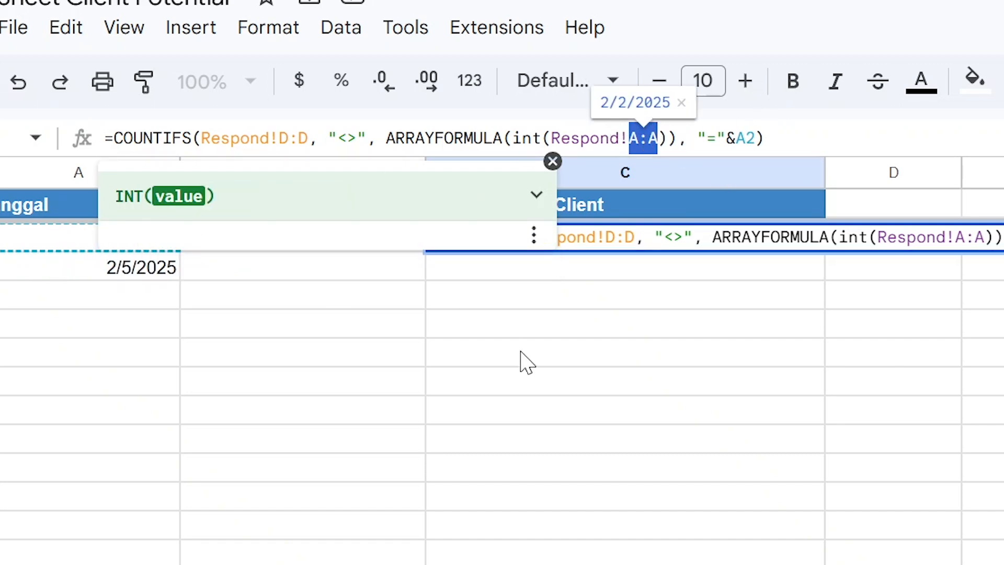
{"action": "key", "text": "Return"}
Step: Fill the Jumlah Sales and Jumlah Calon Client formulas down to the 2/5/2025 row
{"action": "left_click", "coordinate": [287, 243]}
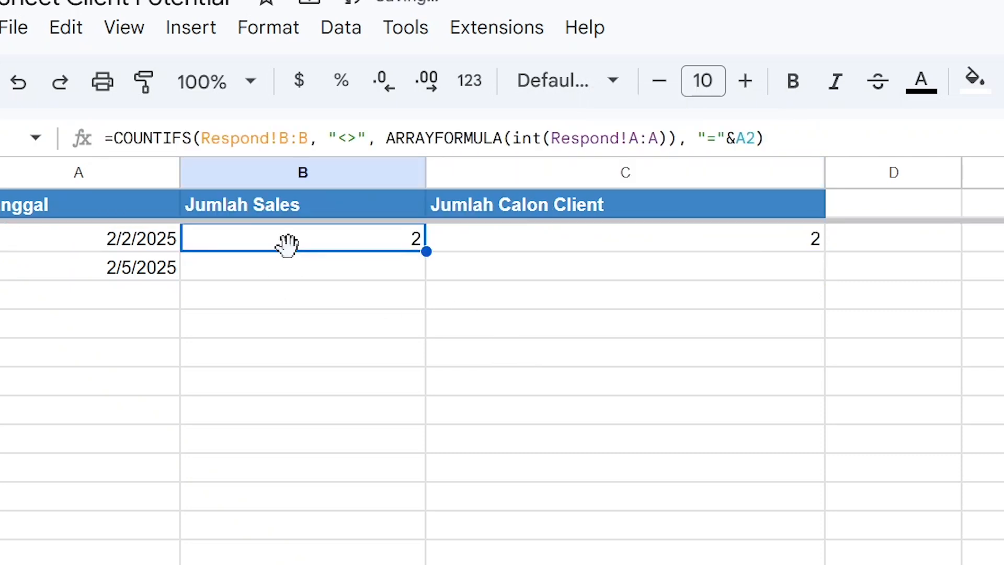
{"action": "left_click_drag", "start_coordinate": [423, 251], "coordinate": [824, 278]}
{"action": "key", "text": "ctrl+z"}
{"action": "left_click", "coordinate": [797, 239]}
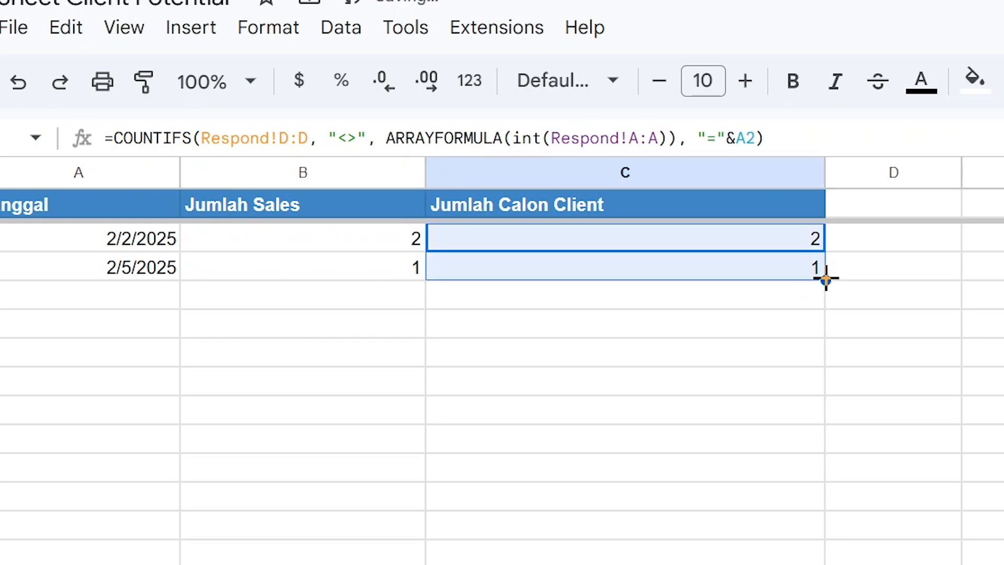
{"action": "left_click", "coordinate": [951, 298]}
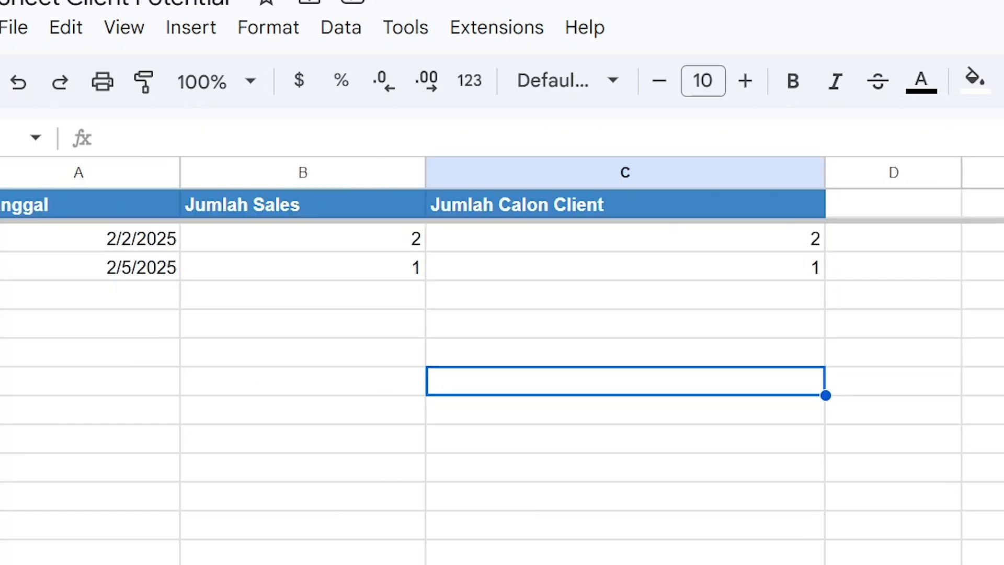
Step: In Zapier, generate a Zap from "i want to send my spreadsheet via gmail every midnight" and open the suggested workflow for editing
{"action": "left_click", "coordinate": [443, 268]}
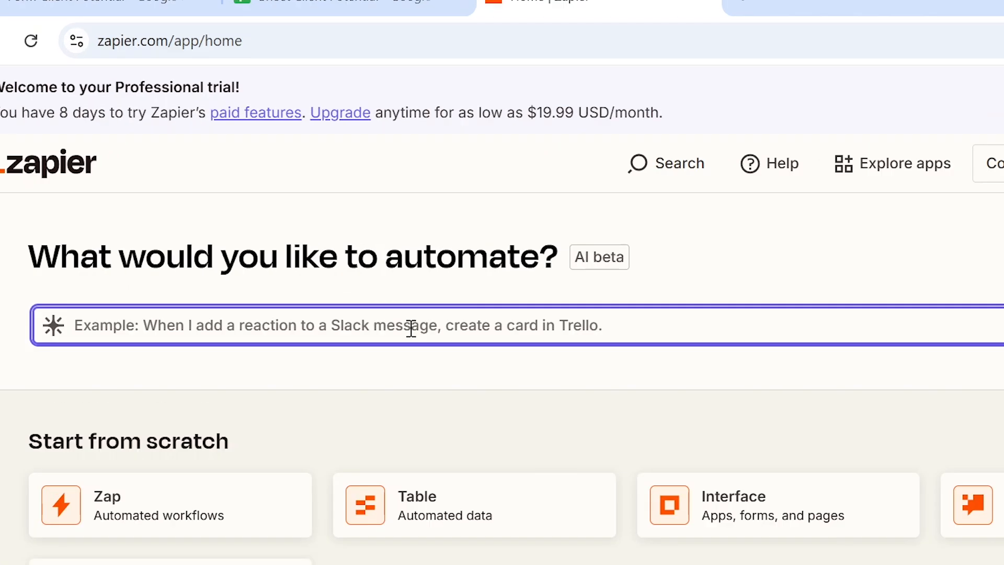
{"action": "type", "text": "i want to send my spreadsheet via"}
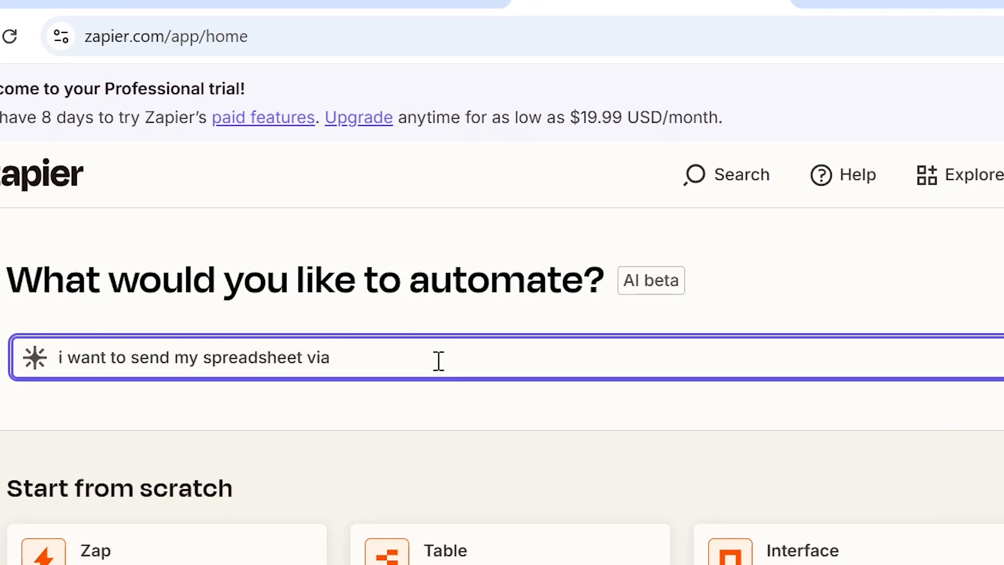
{"action": "type", "text": " gmail every midnight"}
{"action": "key", "text": "Return"}
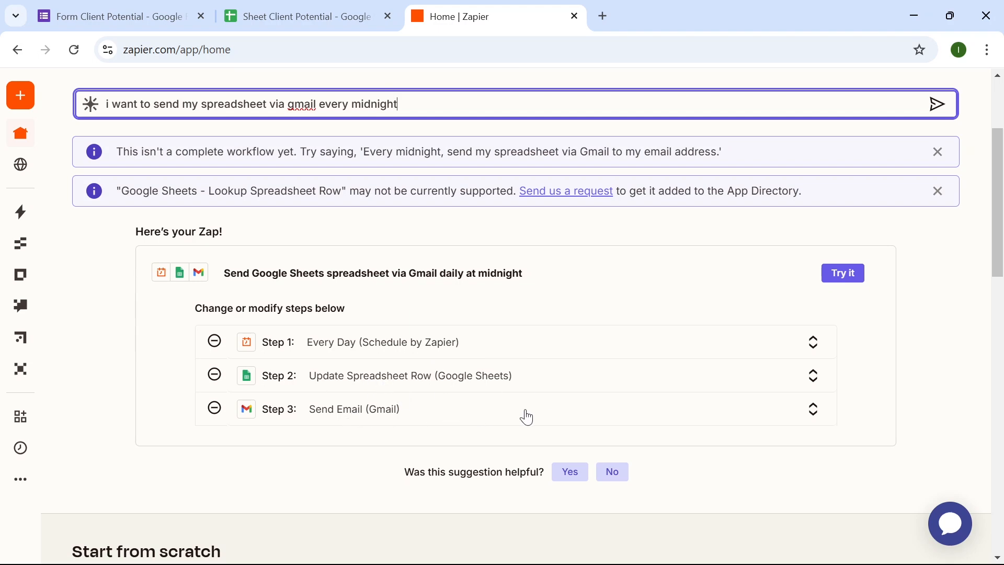
{"action": "left_click", "coordinate": [841, 275]}
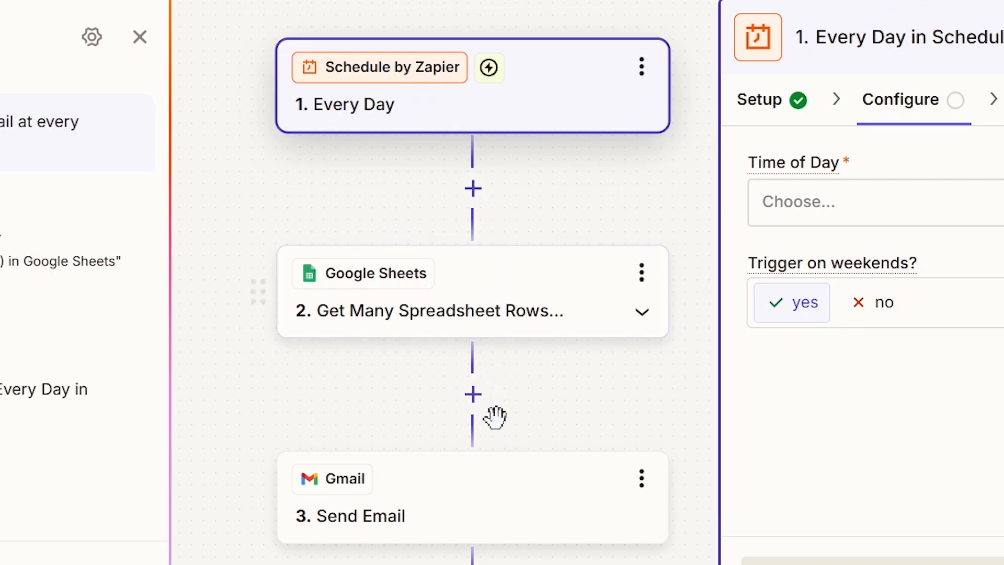
Step: Set the Every Day trigger's time of day to 12:00 AM and continue to its test
{"action": "left_click", "coordinate": [789, 202]}
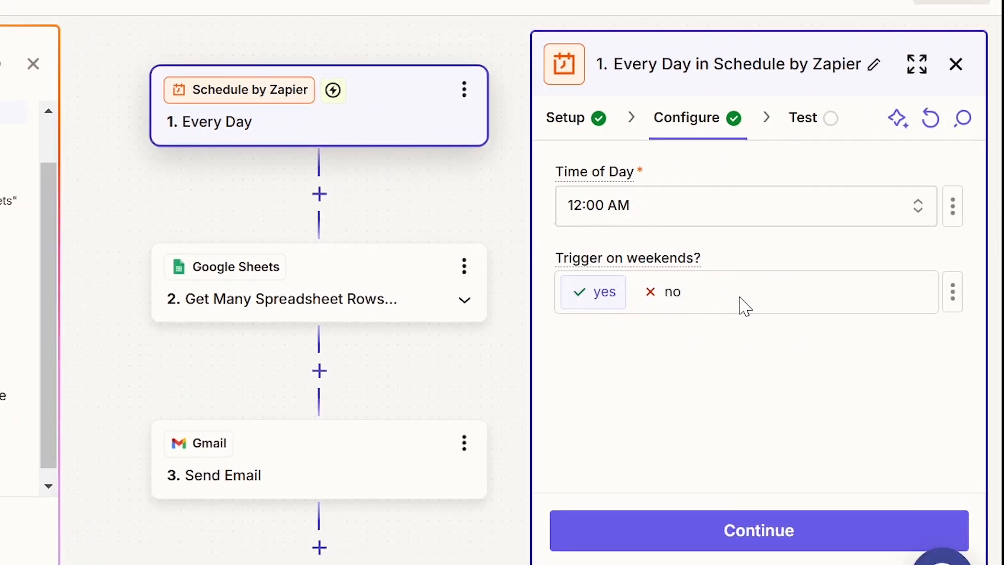
{"action": "left_click", "coordinate": [704, 525]}
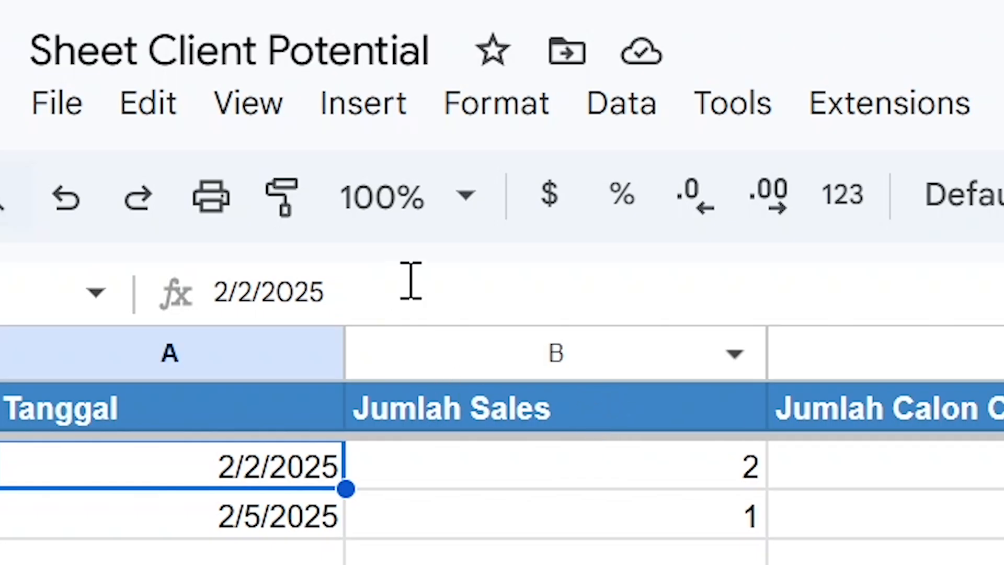
Step: Compare the date format in REKAP cell A2 with the trigger's test record in Zapier
{"action": "left_click_drag", "start_coordinate": [214, 301], "coordinate": [359, 296]}
{"action": "left_click", "coordinate": [359, 292]}
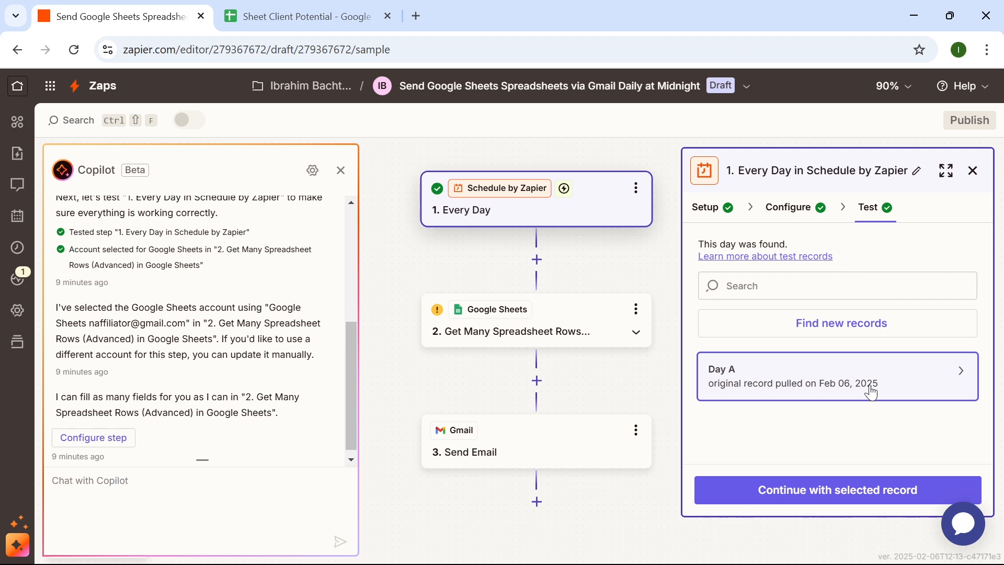
{"action": "left_click", "coordinate": [325, 16]}
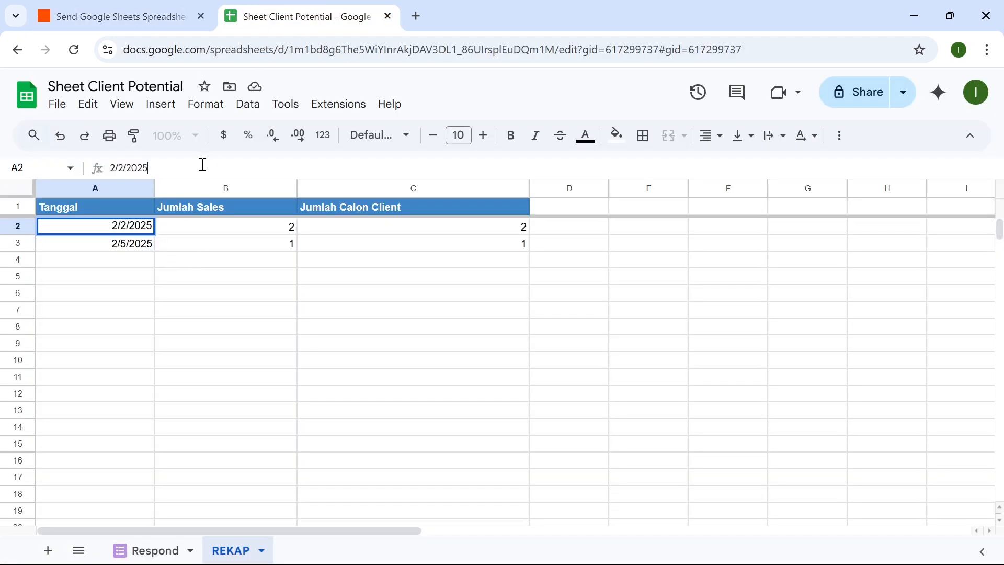
{"action": "left_click", "coordinate": [157, 15]}
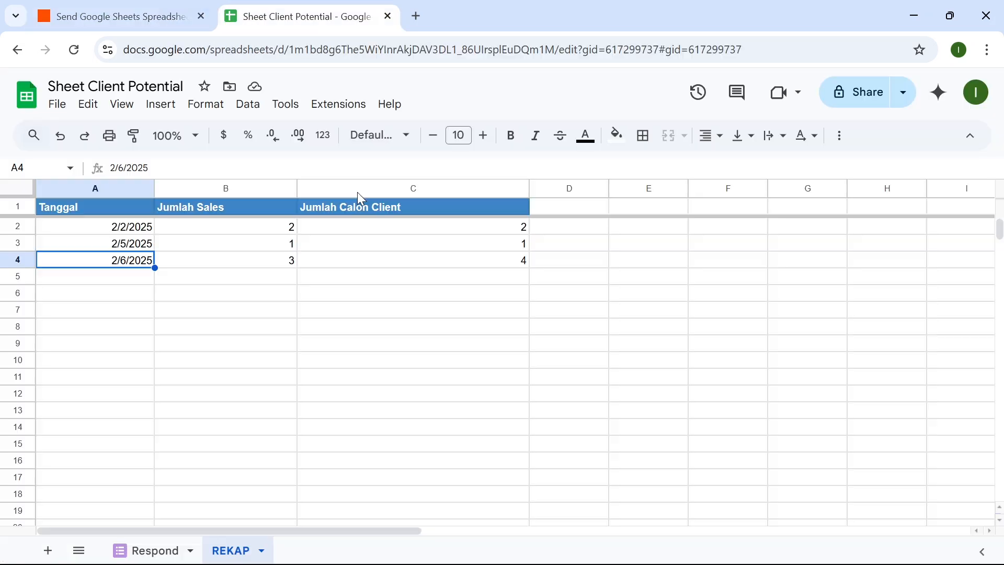
Step: Apply a custom date format with two-digit month and day to REKAP's Tanggal column, and switch back to the Zap in Zapier
{"action": "left_click", "coordinate": [115, 189]}
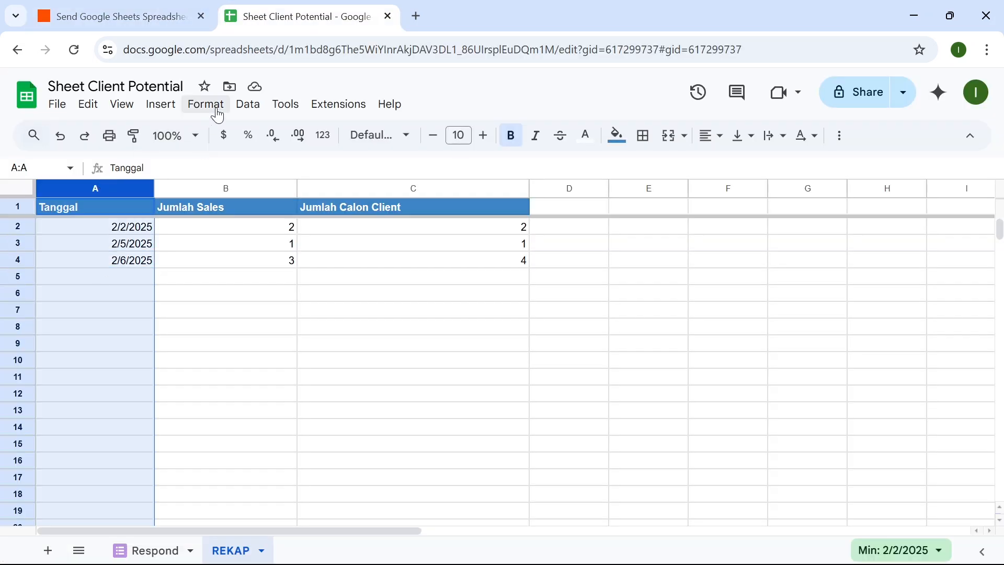
{"action": "left_click", "coordinate": [209, 106]}
{"action": "mouse_move", "coordinate": [266, 177]}
{"action": "scroll", "coordinate": [541, 272], "scroll_direction": "down", "scroll_amount": 2}
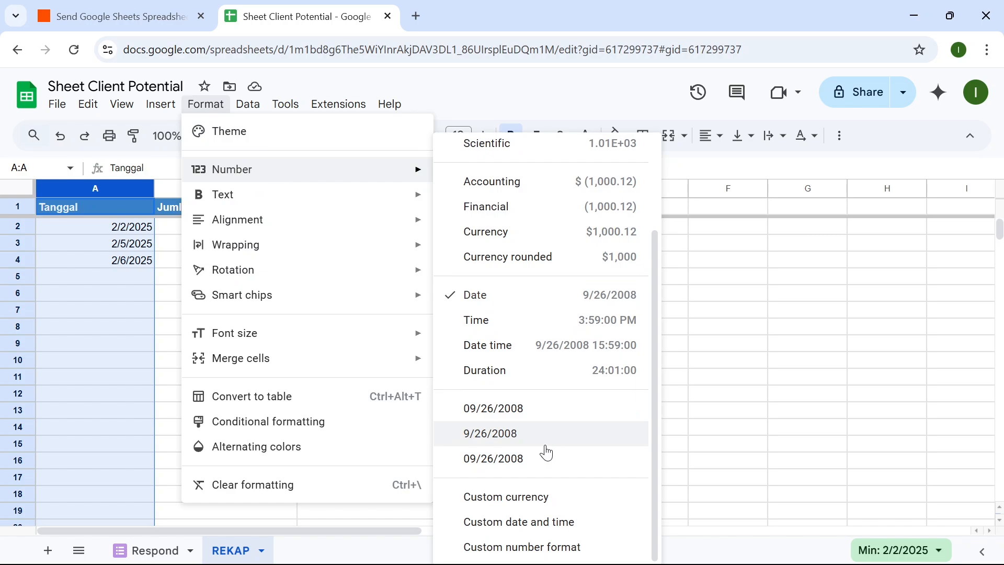
{"action": "left_click", "coordinate": [523, 522]}
{"action": "left_click", "coordinate": [358, 166]}
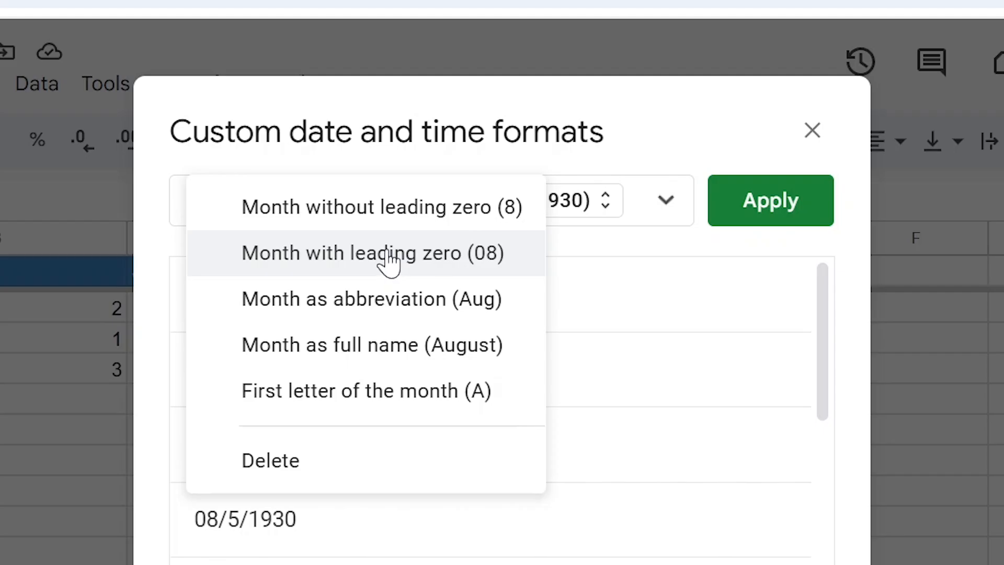
{"action": "left_click", "coordinate": [388, 256]}
{"action": "left_click", "coordinate": [447, 210]}
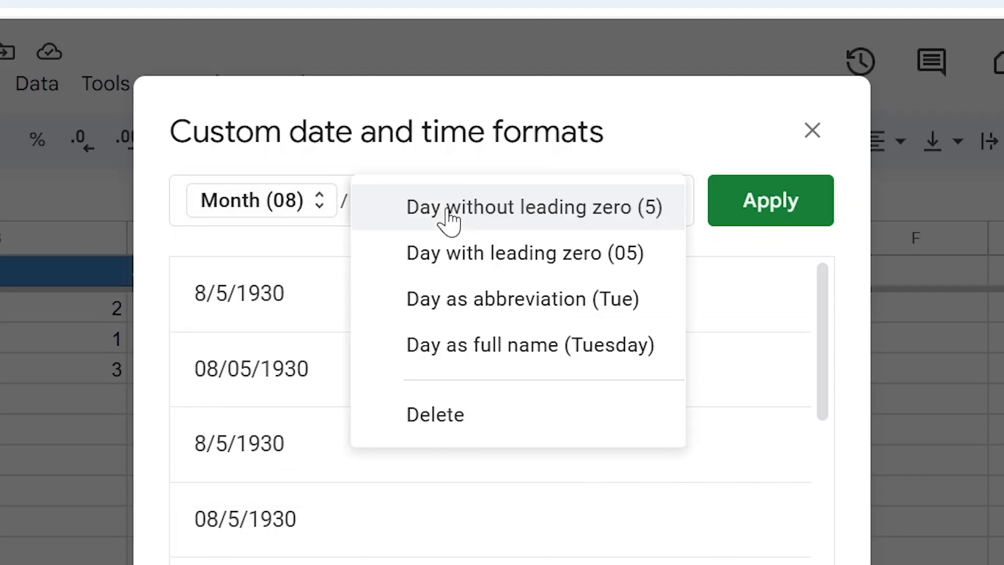
{"action": "left_click", "coordinate": [471, 253]}
{"action": "left_click", "coordinate": [762, 215]}
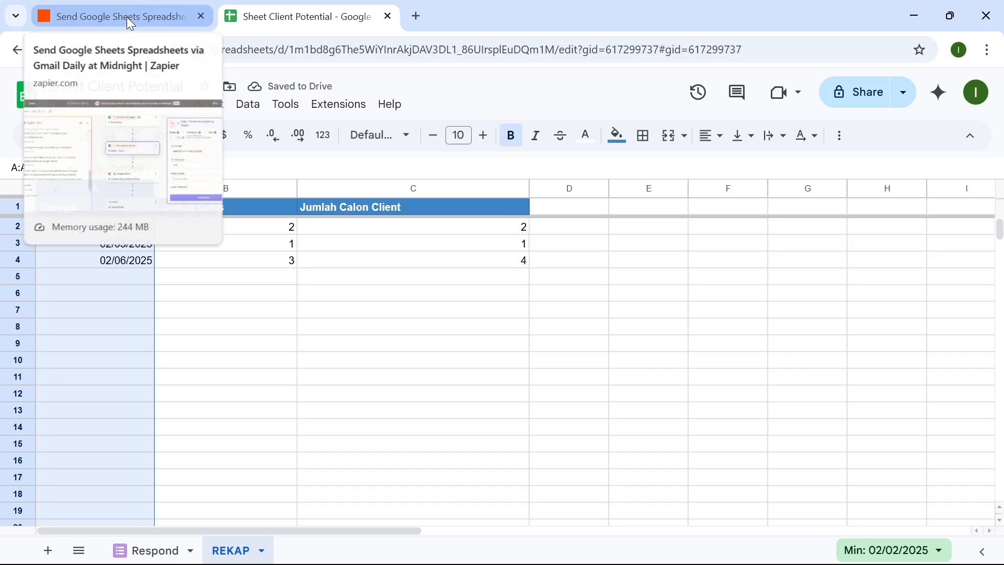
{"action": "left_click", "coordinate": [133, 17]}
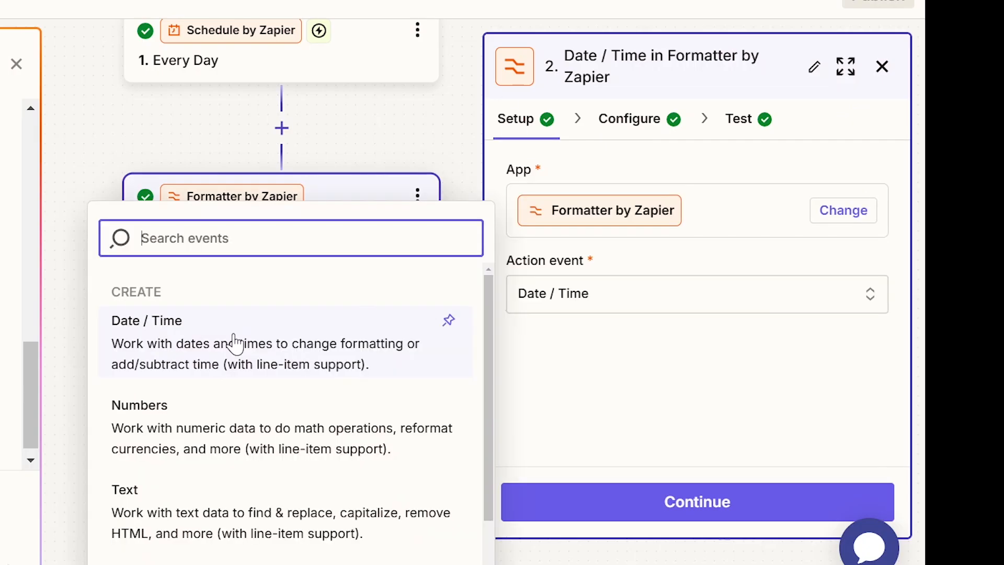
Step: Configure the Formatter's Date / Time step to convert the trigger's ID to MM/DD/YYYY format in UTC, and continue
{"action": "left_click", "coordinate": [233, 343]}
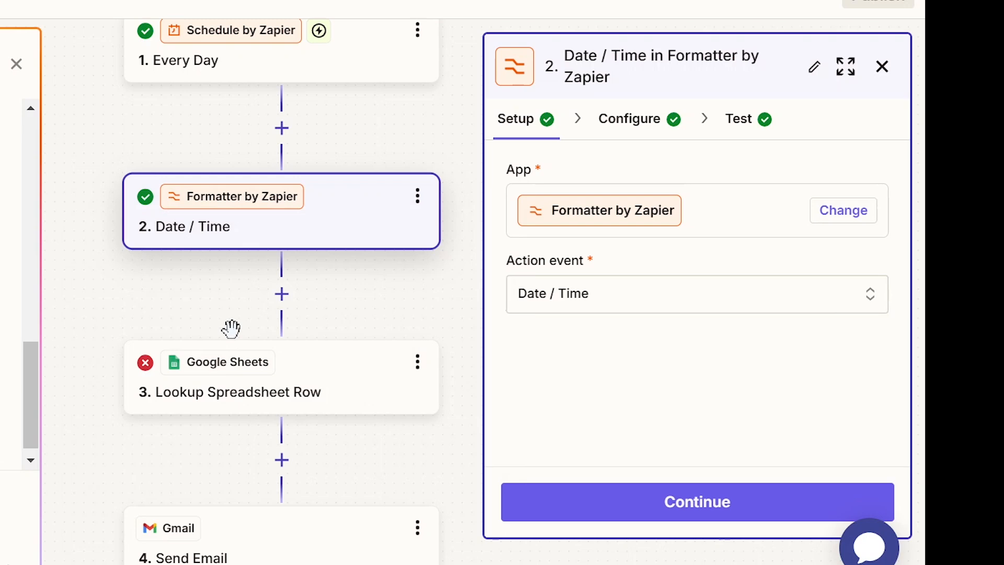
{"action": "left_click", "coordinate": [663, 516]}
{"action": "left_click", "coordinate": [661, 367]}
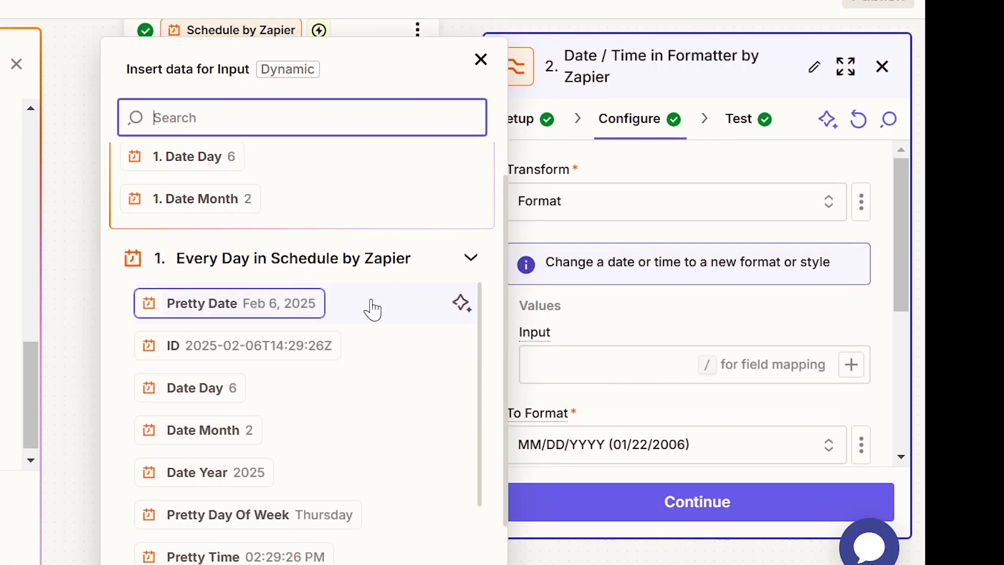
{"action": "left_click", "coordinate": [197, 357]}
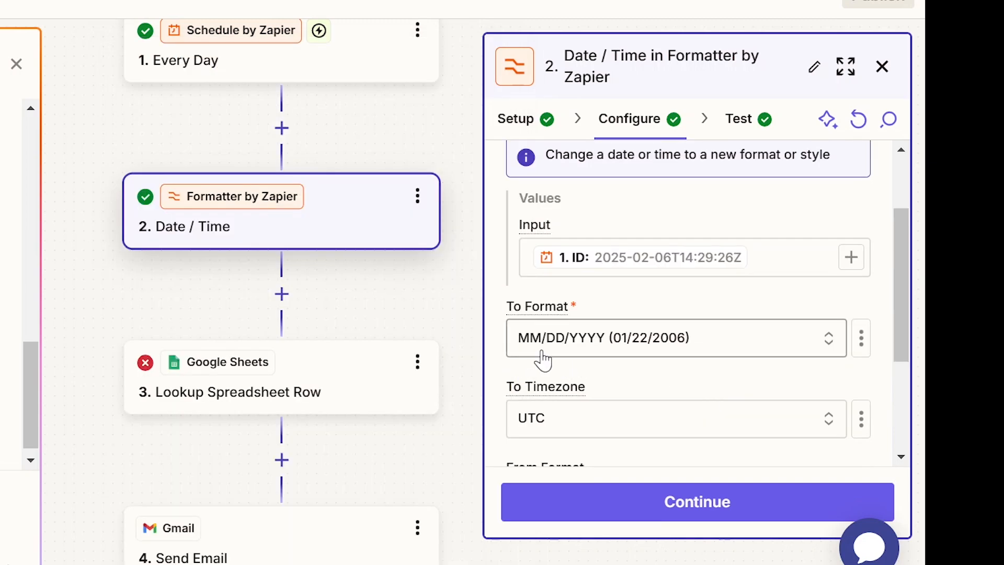
{"action": "scroll", "coordinate": [701, 349], "scroll_direction": "down", "scroll_amount": 4}
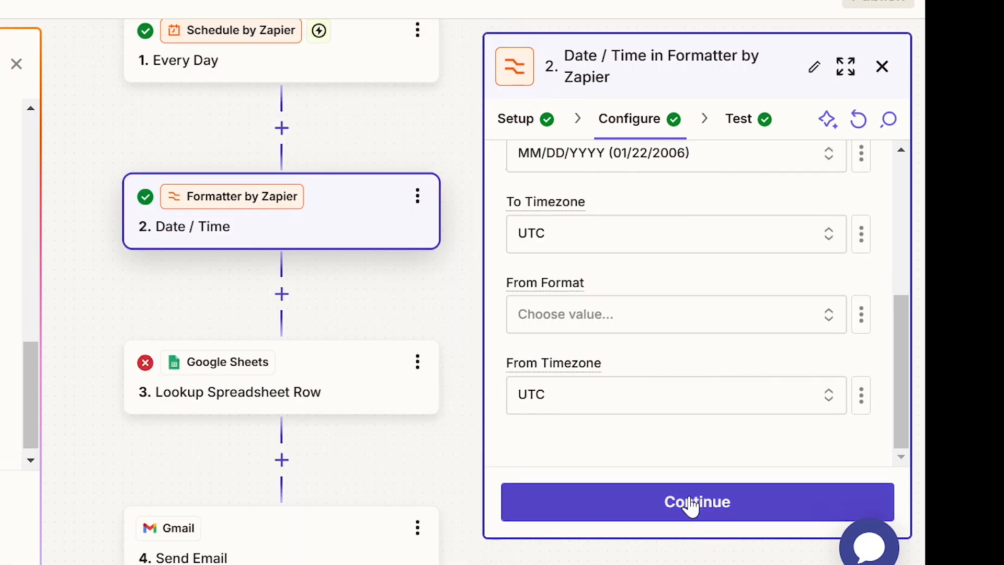
{"action": "left_click", "coordinate": [685, 501]}
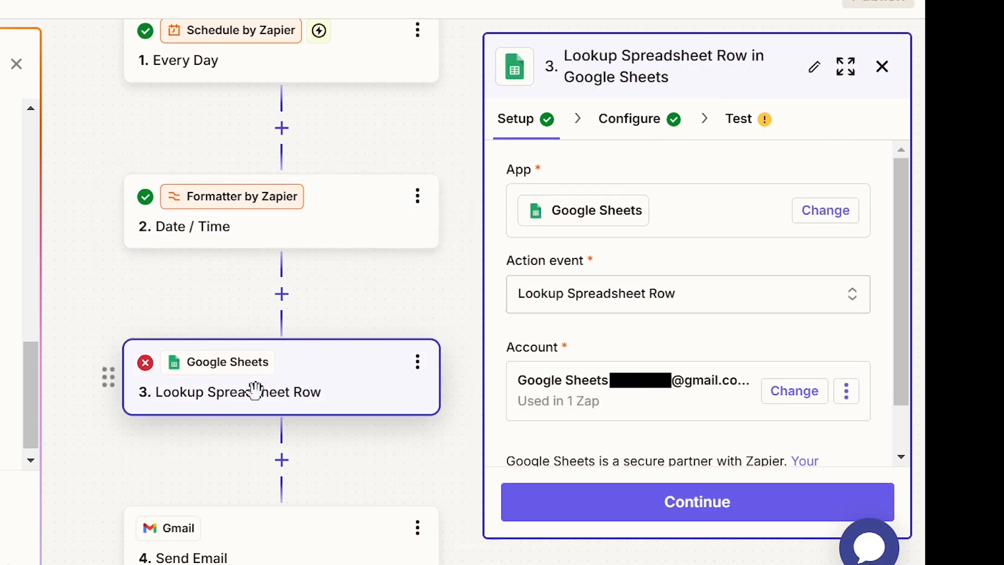
Step: Keep Lookup Spreadsheet Row as the Google Sheets action, and connect the Google account by allowing Zapier access
{"action": "left_click", "coordinate": [644, 295]}
{"action": "scroll", "coordinate": [262, 444], "scroll_direction": "down", "scroll_amount": 5}
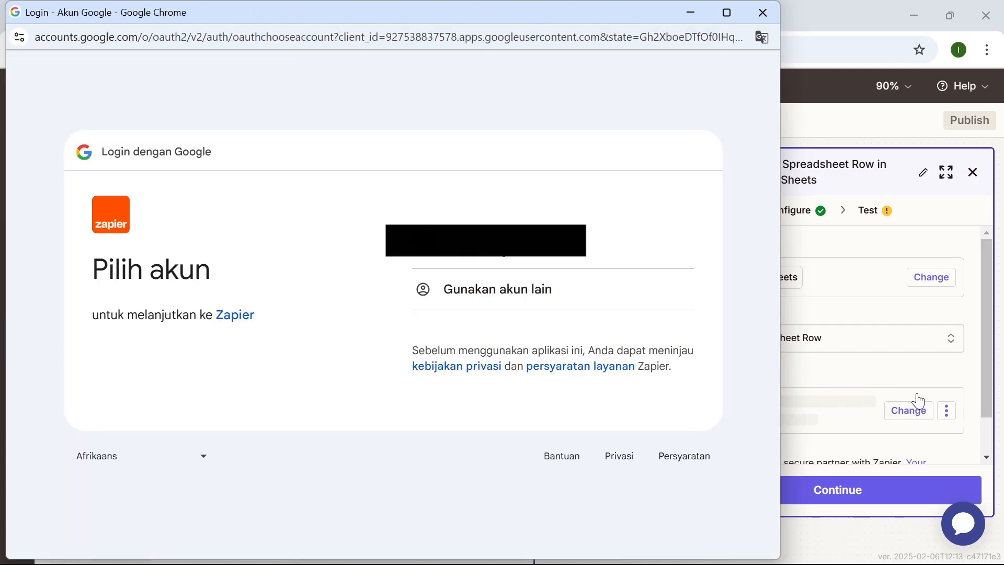
{"action": "left_click", "coordinate": [542, 257]}
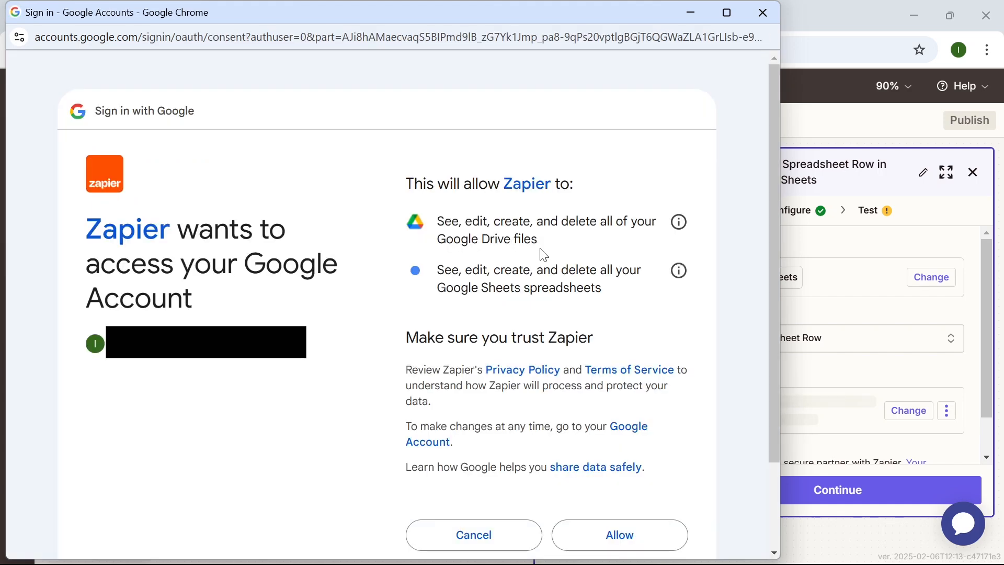
{"action": "left_click", "coordinate": [635, 538]}
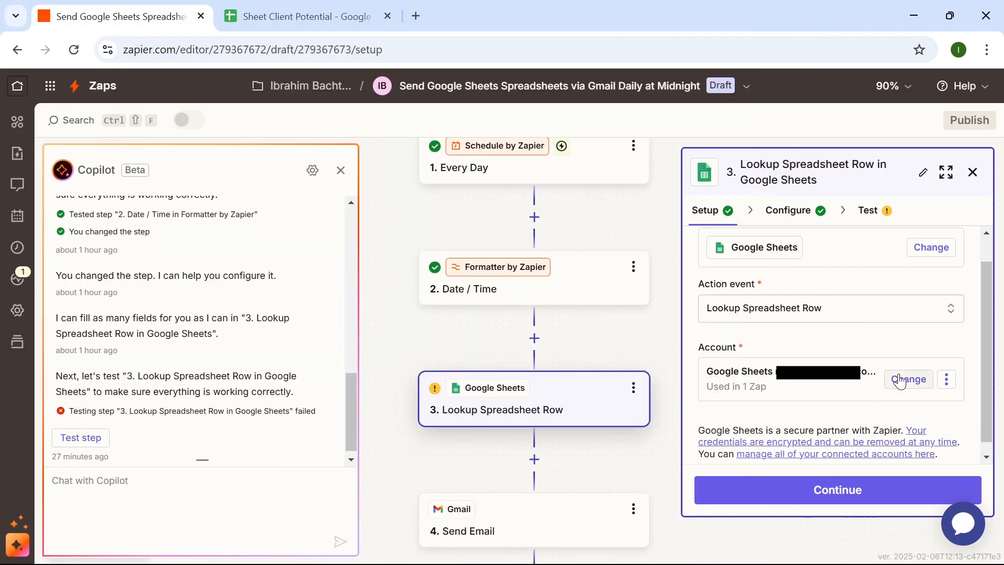
Step: Set the lookup to My Google Drive, Sheet Client Potential, worksheet REKAP, matching column Tanggal to the Formatter output, and test it
{"action": "left_click", "coordinate": [842, 509]}
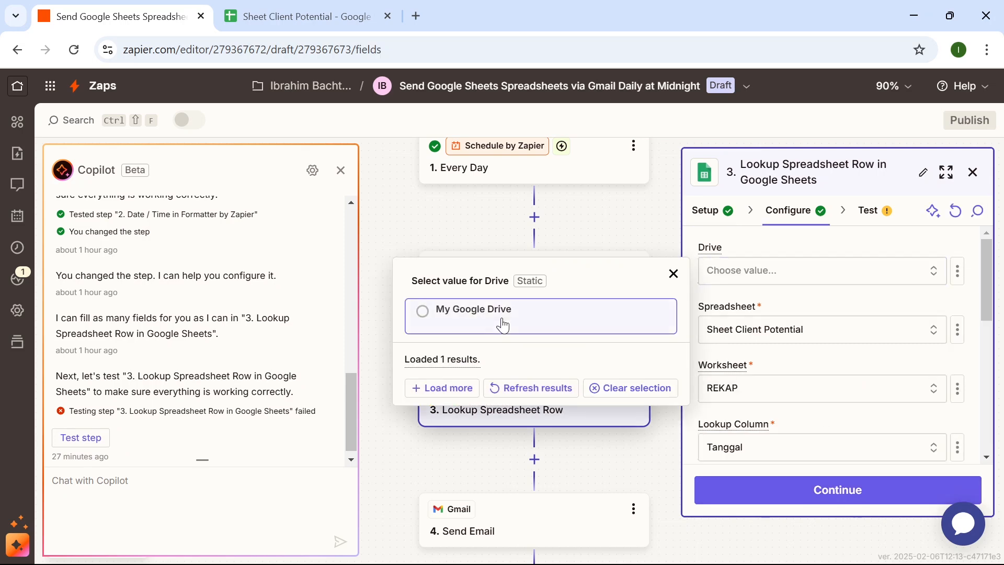
{"action": "left_click", "coordinate": [469, 320]}
{"action": "left_click", "coordinate": [773, 338]}
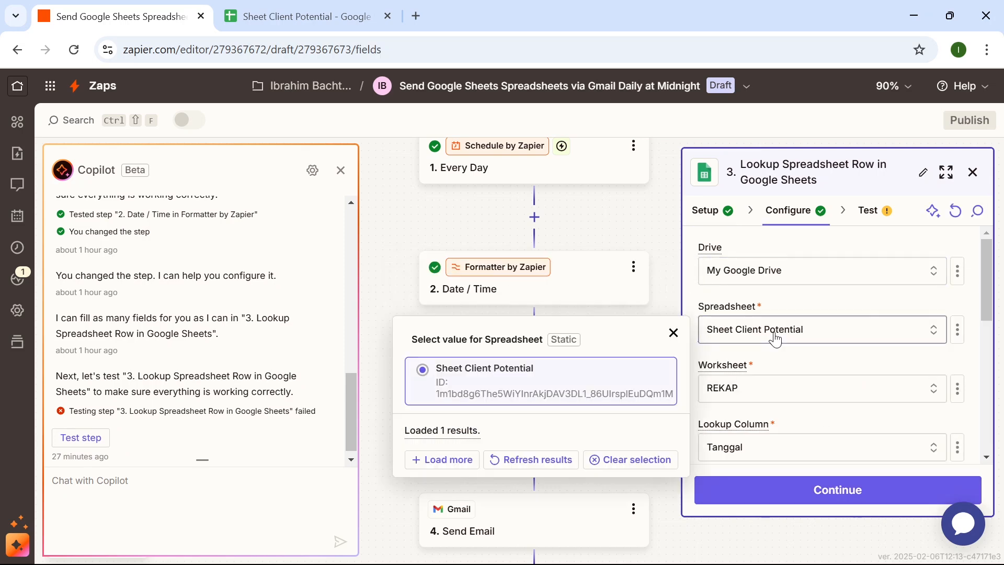
{"action": "left_click", "coordinate": [477, 371]}
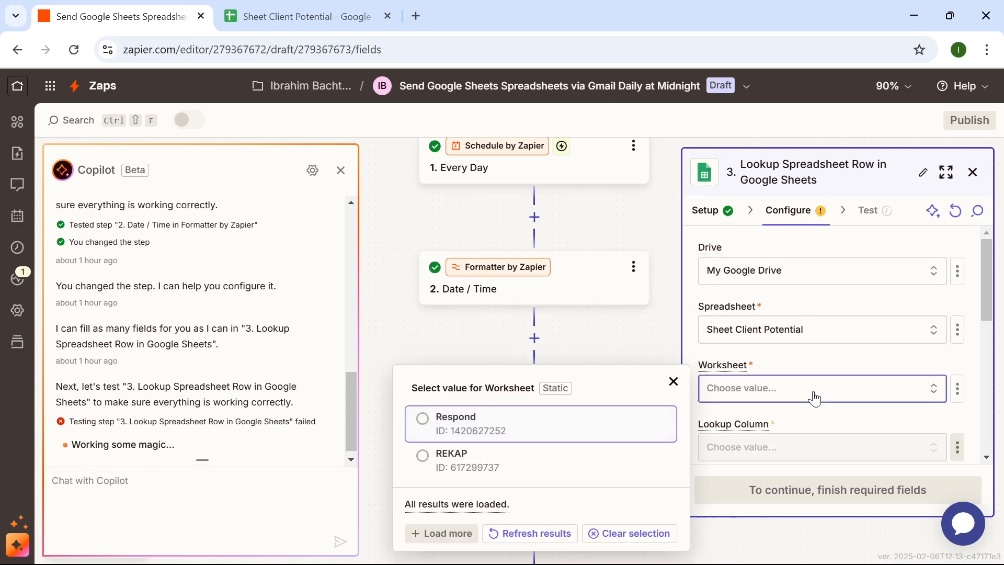
{"action": "left_click", "coordinate": [432, 464]}
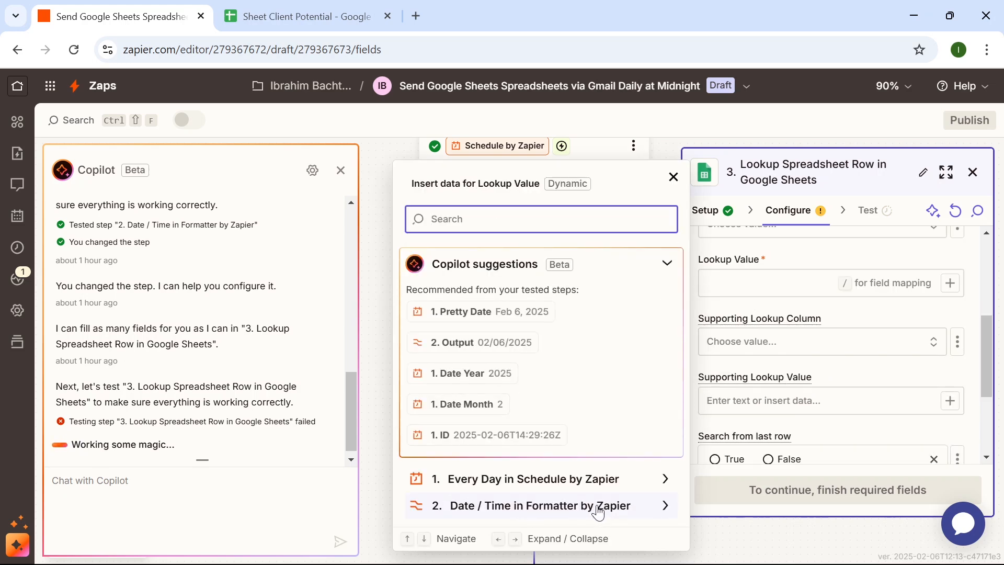
{"action": "left_click", "coordinate": [853, 305]}
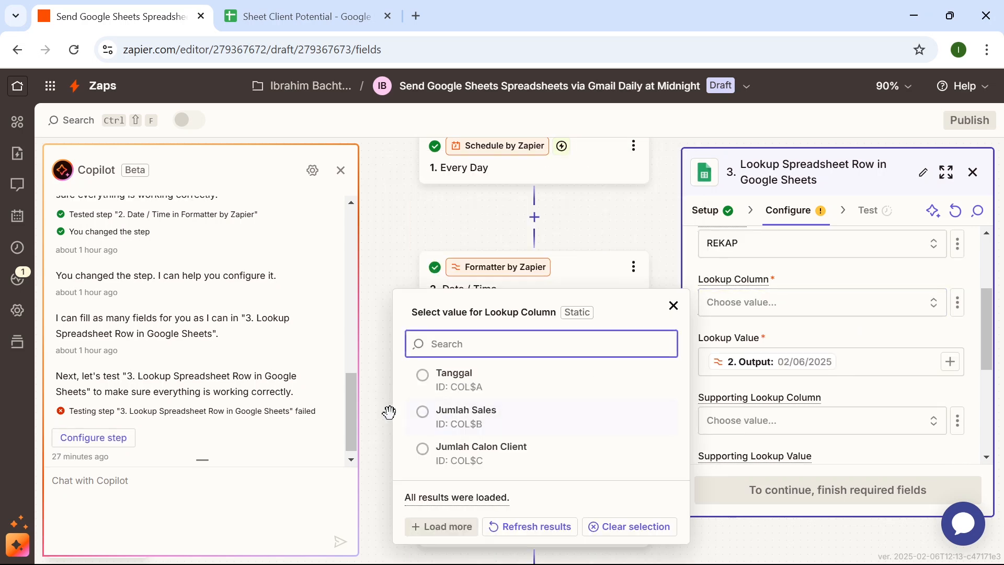
{"action": "left_click", "coordinate": [422, 377]}
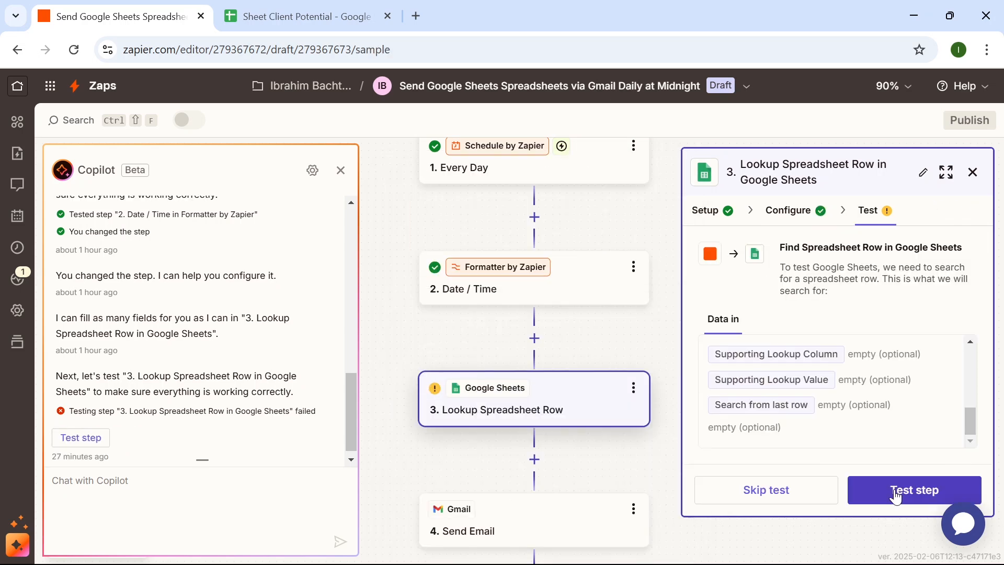
{"action": "left_click", "coordinate": [895, 492]}
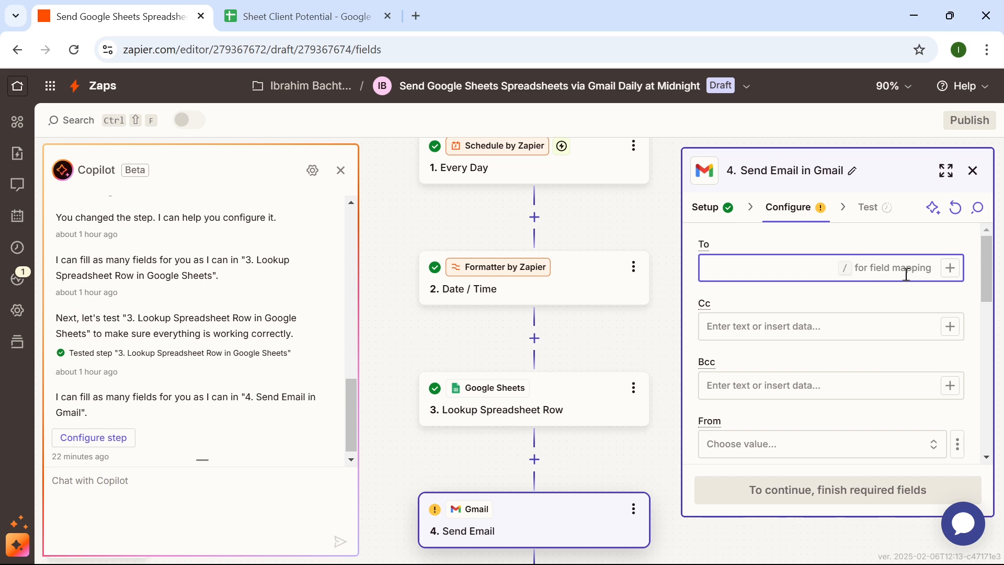
Step: In the Gmail Send Email step, fill in the recipient and sender addresses, from name "admin" and subject "laporan"
{"action": "left_click", "coordinate": [950, 267]}
{"action": "scroll", "coordinate": [566, 319], "scroll_direction": "down", "scroll_amount": 1}
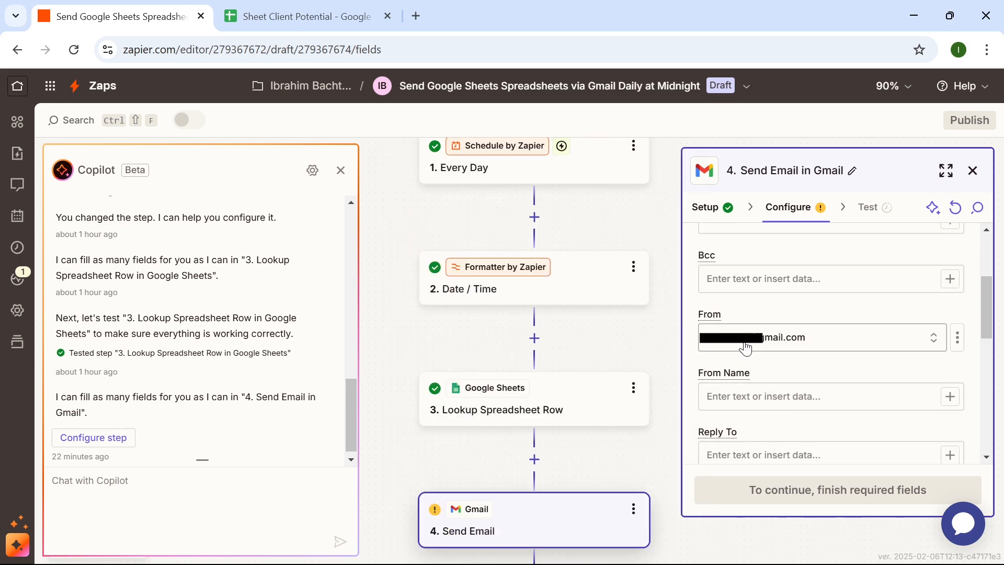
{"action": "left_click", "coordinate": [746, 362]}
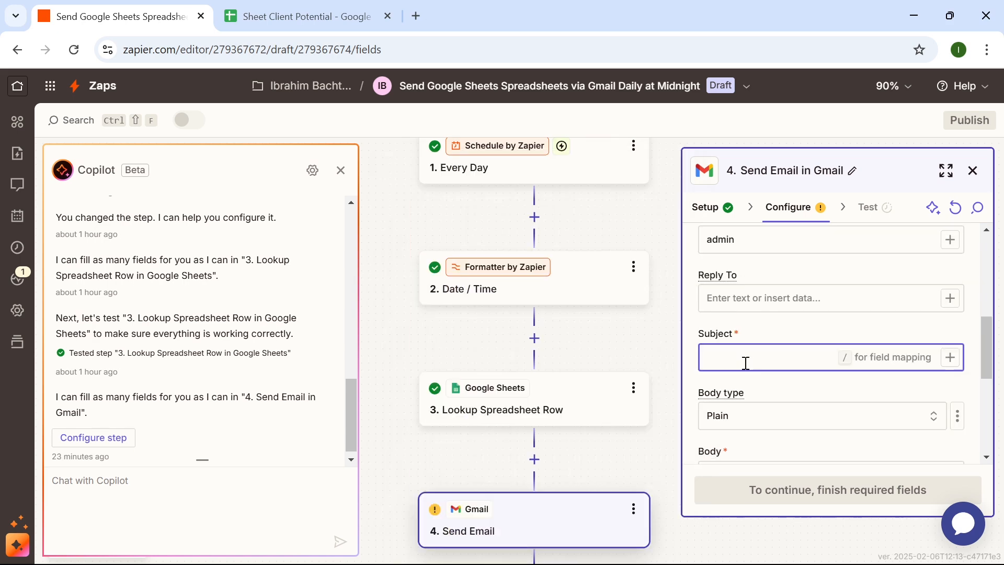
{"action": "type", "text": "I"}
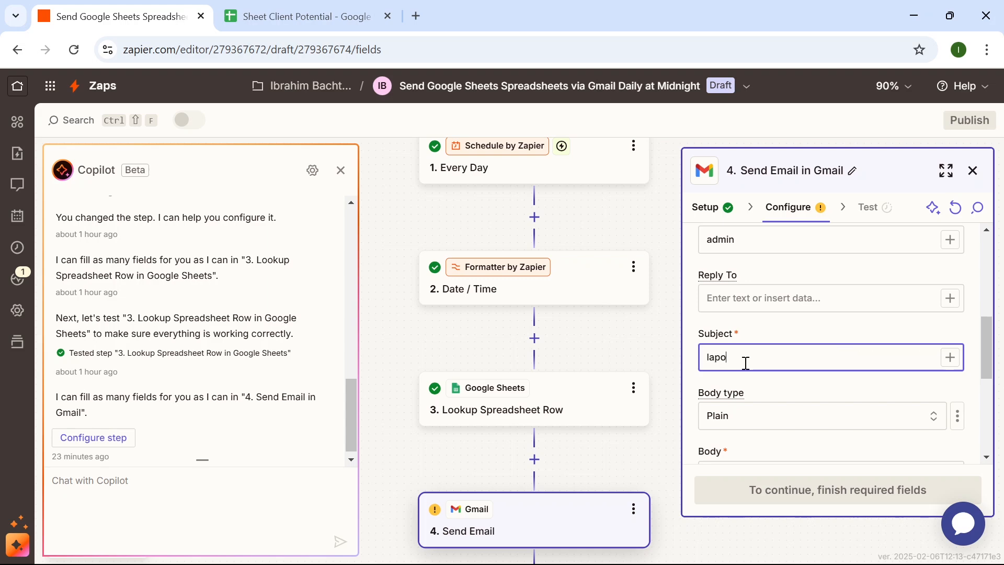
{"action": "scroll", "coordinate": [748, 363], "scroll_direction": "down", "scroll_amount": 3}
Step: Compose the body as "pada [Tanggal] bekerja [Jumlah Sales] sales dan didapatkan [Jumlah Calon Client] calon customer" with the lookup's fields, and continue
{"action": "left_click", "coordinate": [950, 318]}
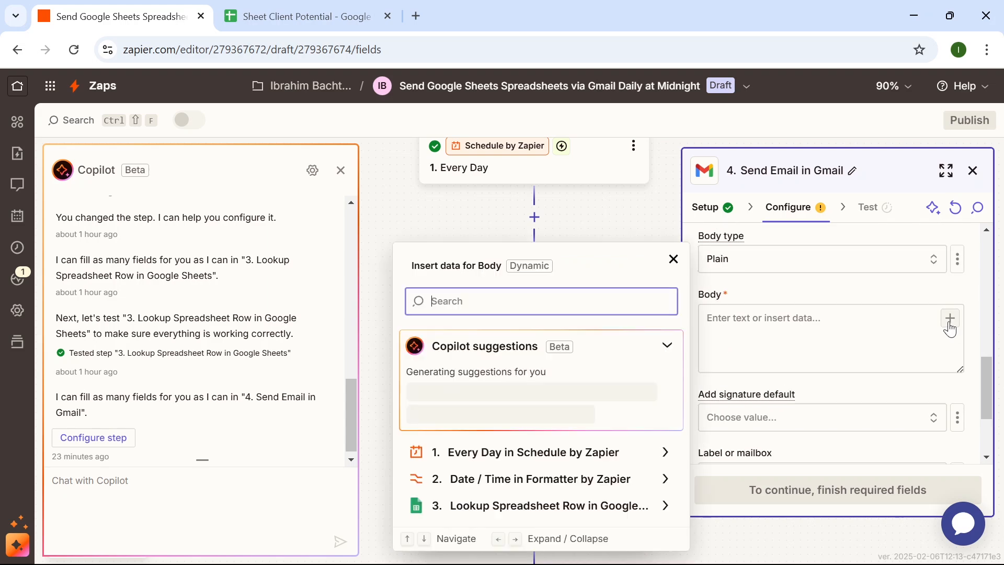
{"action": "left_click_drag", "start_coordinate": [494, 511], "coordinate": [506, 510]}
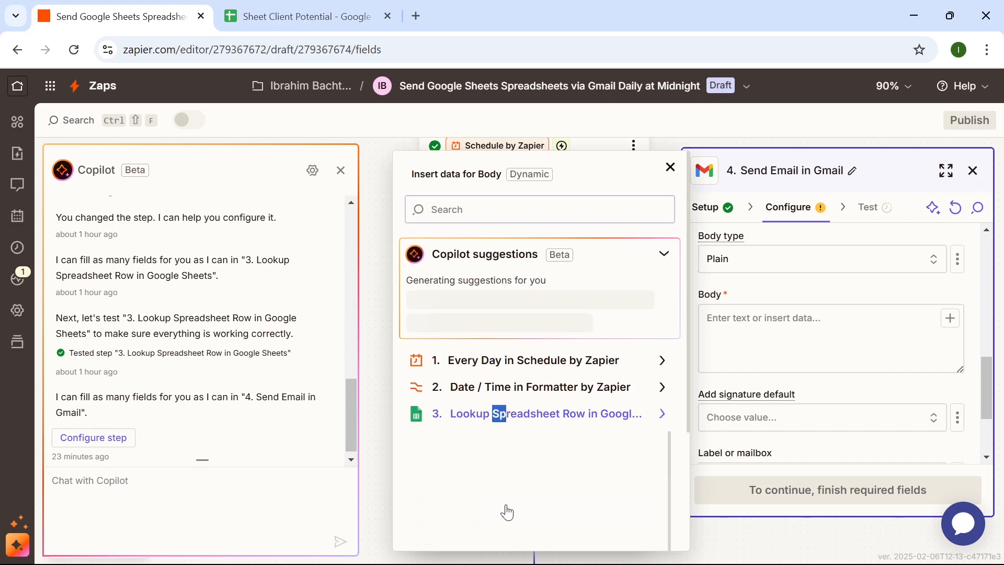
{"action": "left_click", "coordinate": [529, 342]}
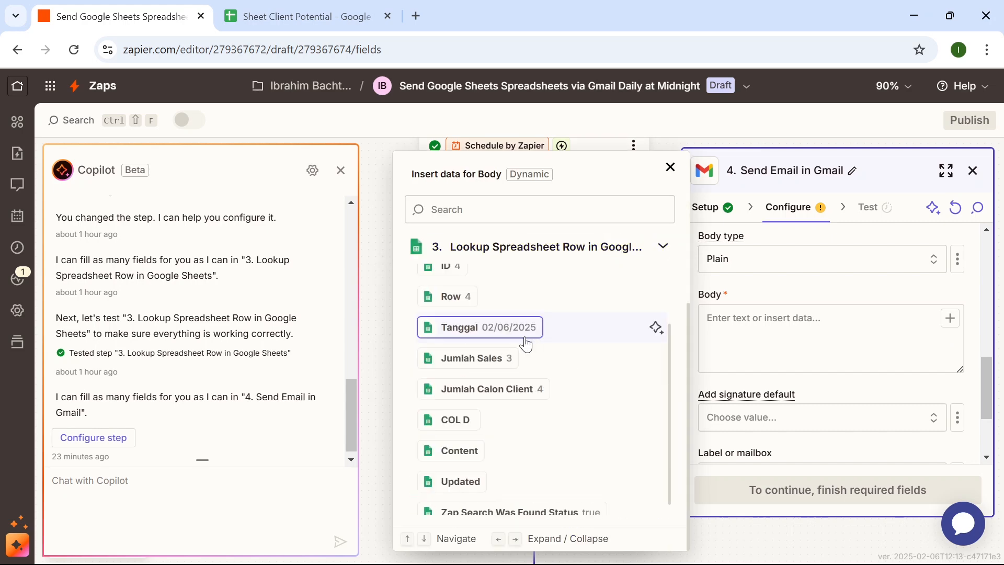
{"action": "left_click", "coordinate": [505, 366]}
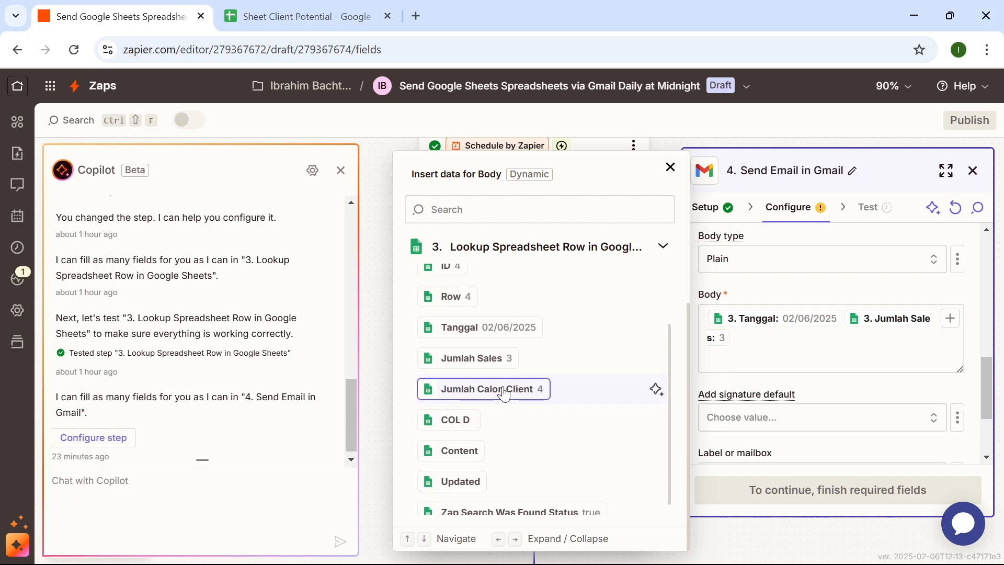
{"action": "left_click", "coordinate": [504, 389]}
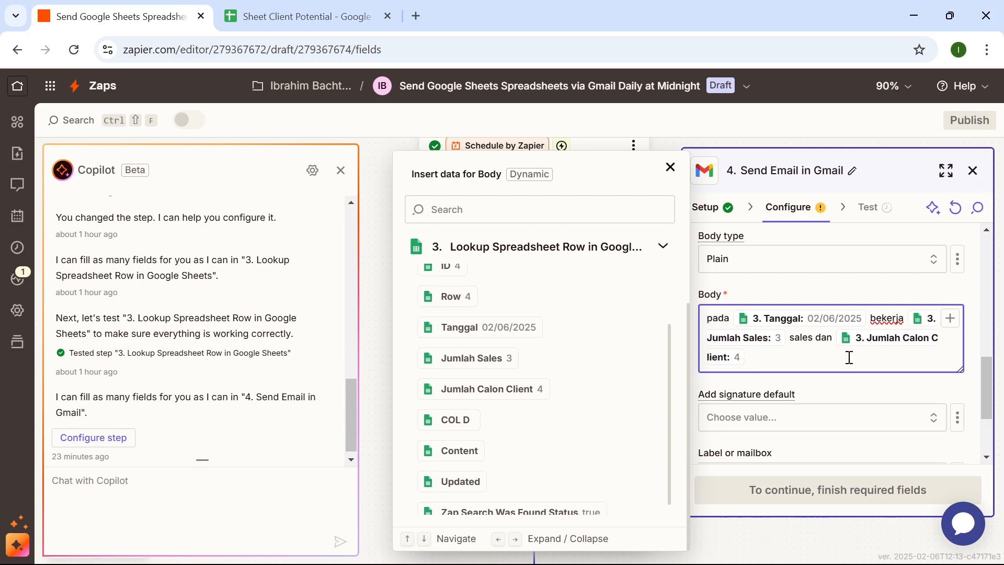
{"action": "key", "text": "Escape"}
{"action": "left_click", "coordinate": [802, 491]}
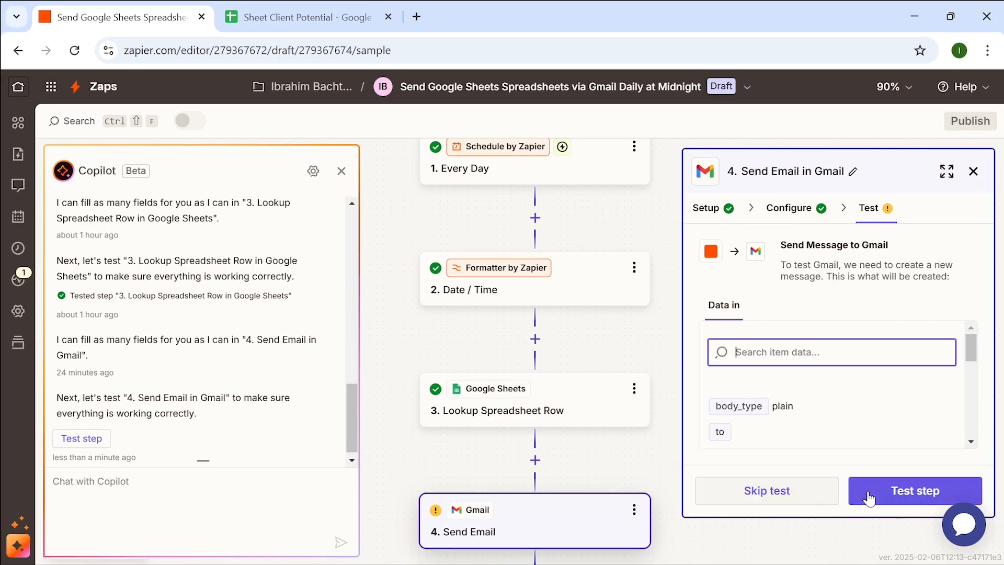
Step: Review the sender, subject and body in the email's test data, and run the Send Email test
{"action": "scroll", "coordinate": [883, 450], "scroll_direction": "down", "scroll_amount": 3}
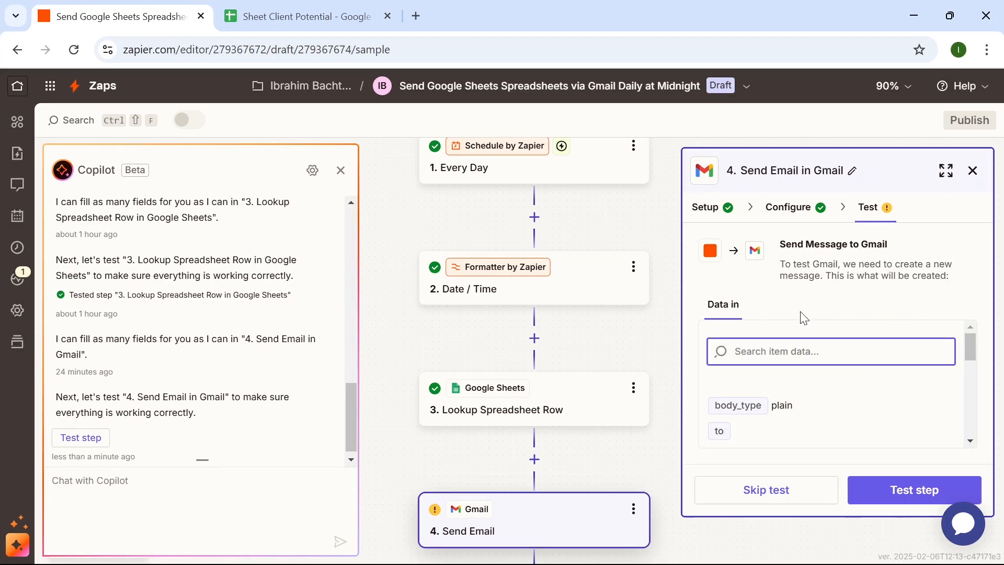
{"action": "scroll", "coordinate": [800, 358], "scroll_direction": "down", "scroll_amount": 6}
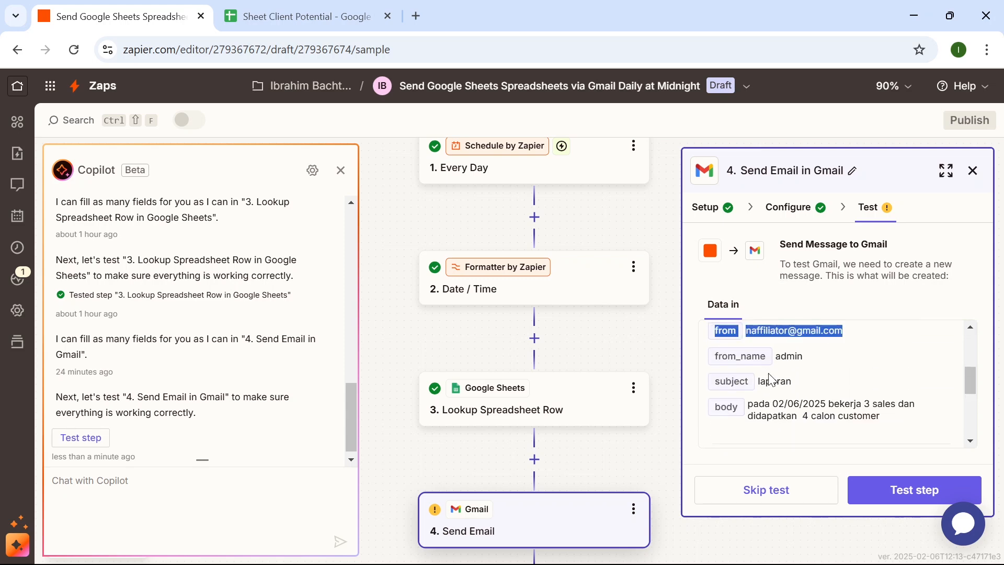
{"action": "scroll", "coordinate": [770, 378], "scroll_direction": "down", "scroll_amount": 2}
{"action": "scroll", "coordinate": [805, 372], "scroll_direction": "up", "scroll_amount": 1}
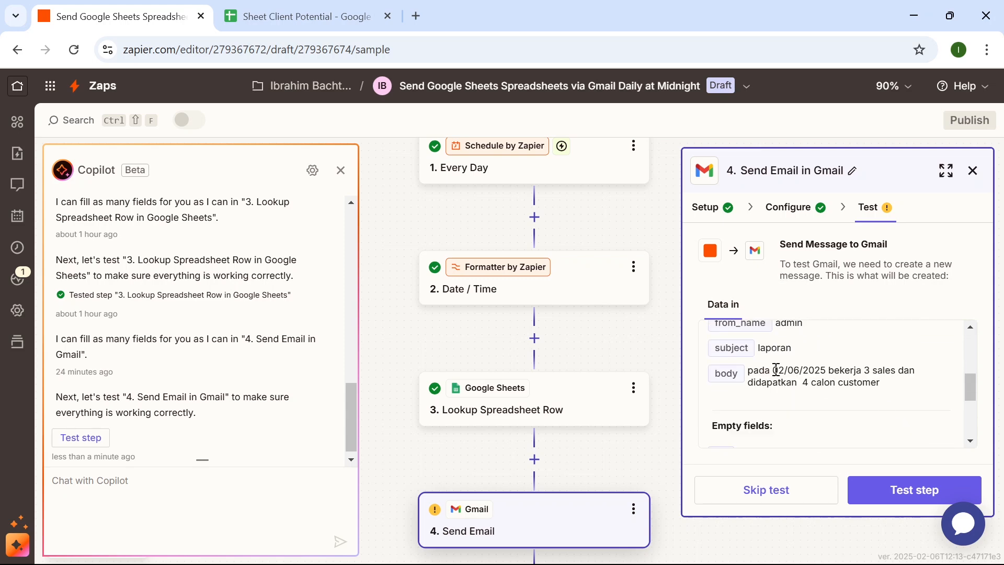
{"action": "left_click_drag", "start_coordinate": [764, 370], "coordinate": [869, 370]}
{"action": "double_click", "coordinate": [804, 383]}
{"action": "left_click", "coordinate": [889, 490]}
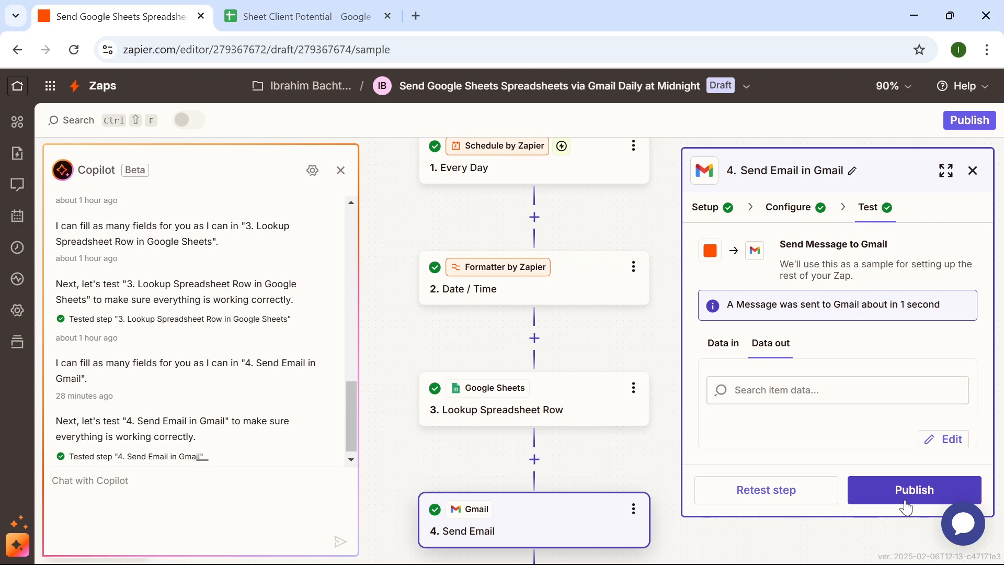
Step: Publish the Zap, read when it will run, and go to the Zapier home page
{"action": "left_click", "coordinate": [906, 505]}
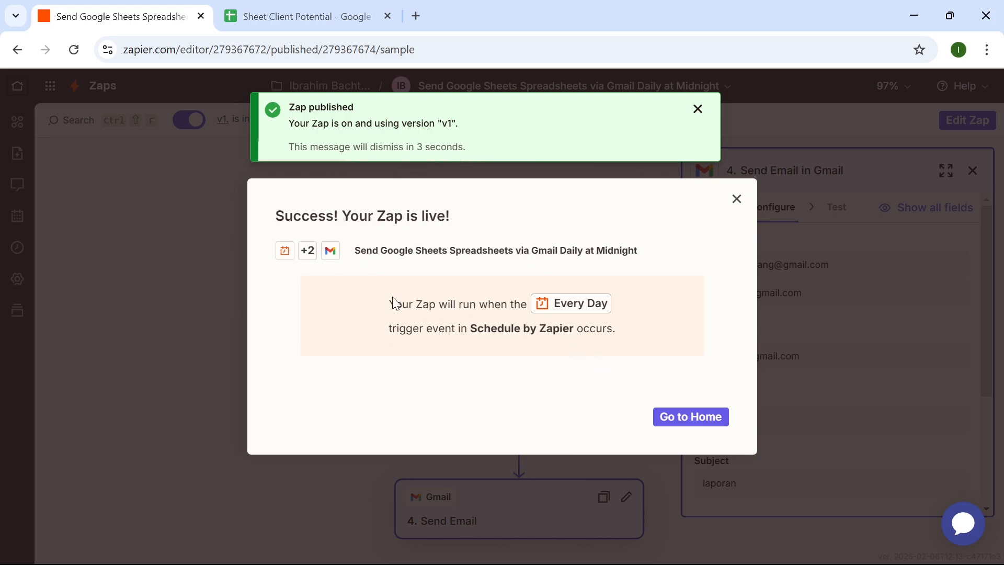
{"action": "left_click_drag", "start_coordinate": [384, 306], "coordinate": [626, 307]}
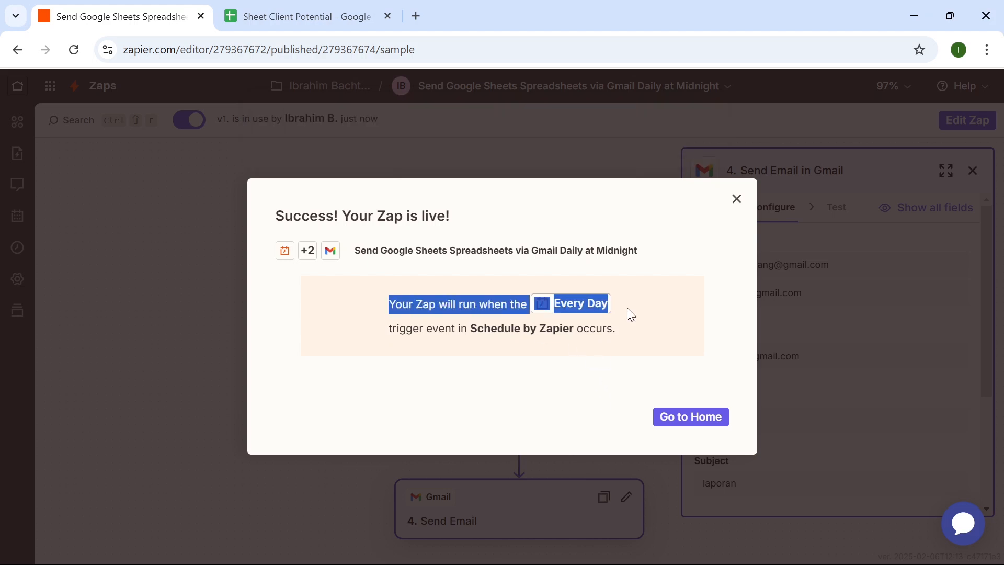
{"action": "left_click", "coordinate": [634, 320]}
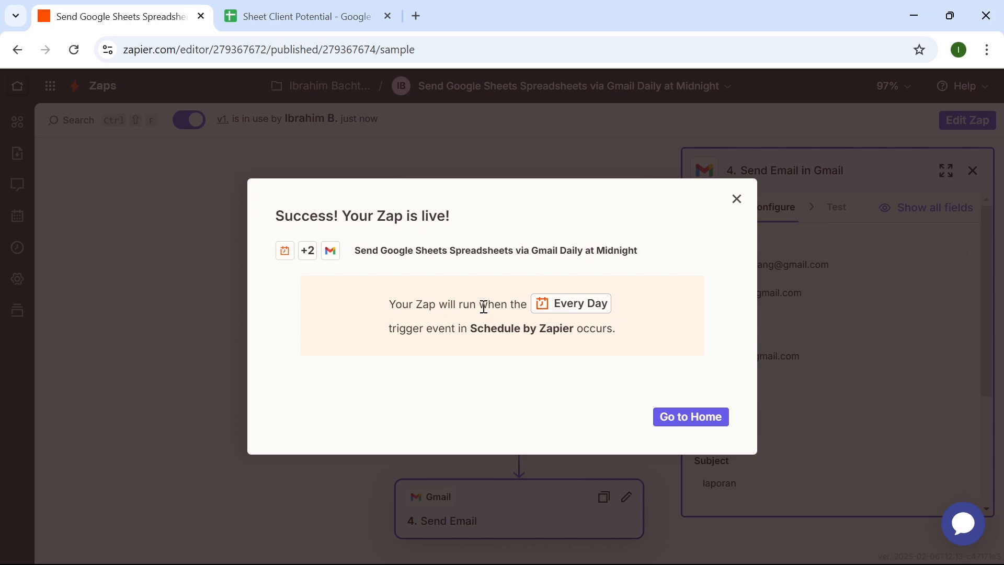
{"action": "left_click_drag", "start_coordinate": [477, 303], "coordinate": [584, 309]}
{"action": "left_click_drag", "start_coordinate": [392, 324], "coordinate": [607, 331]}
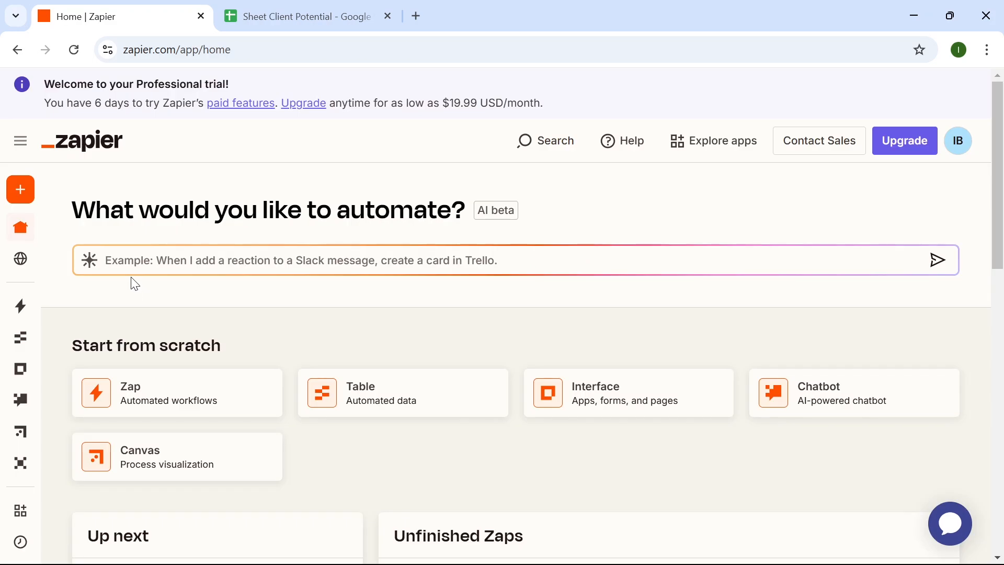
Step: In the Zaps list, trash the "Send Google Sheets worksheet via Gmail nightly" Zap, and switch the published midnight Zap off and back on
{"action": "mouse_move", "coordinate": [18, 304]}
{"action": "left_click", "coordinate": [57, 308]}
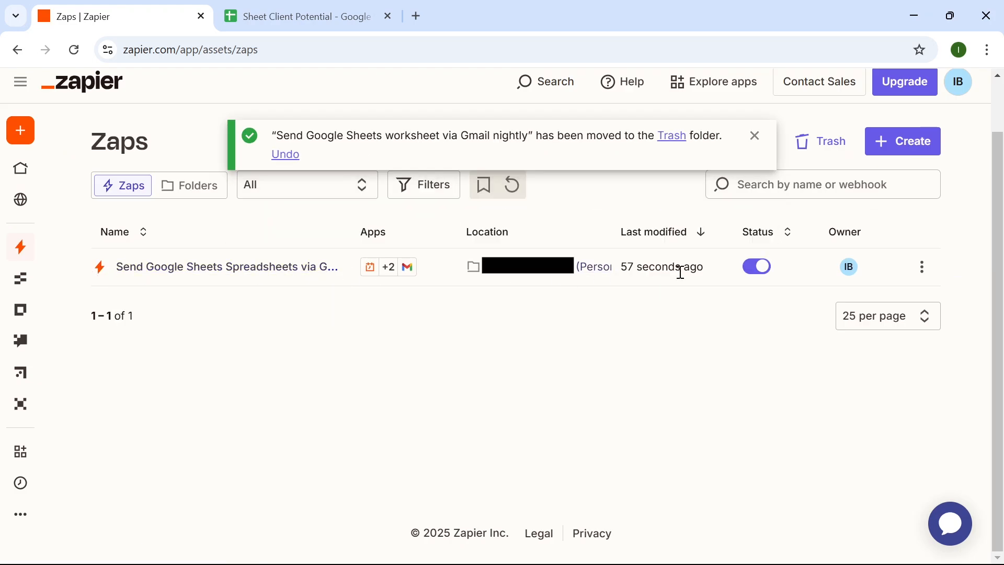
{"action": "left_click", "coordinate": [760, 272]}
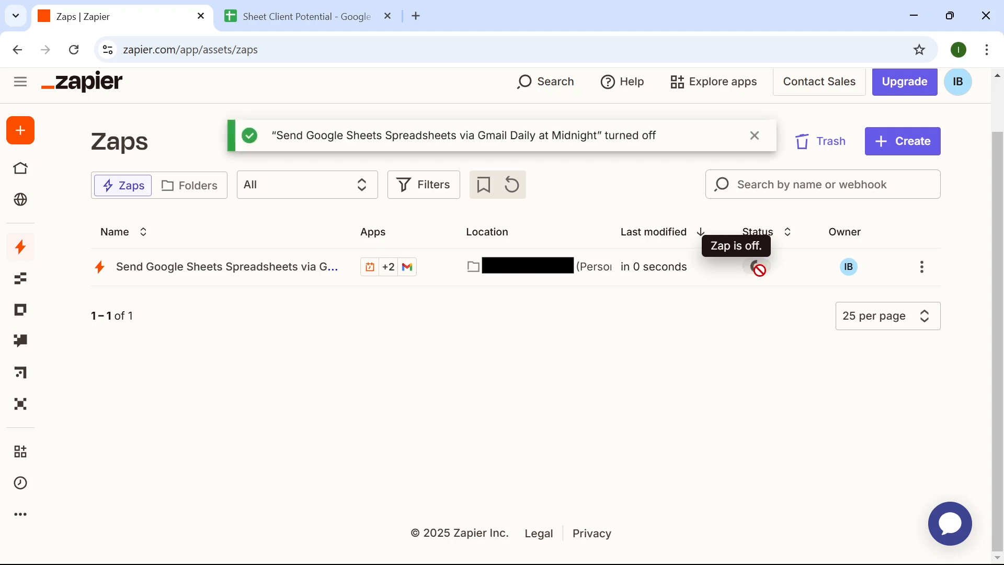
{"action": "left_click", "coordinate": [760, 270]}
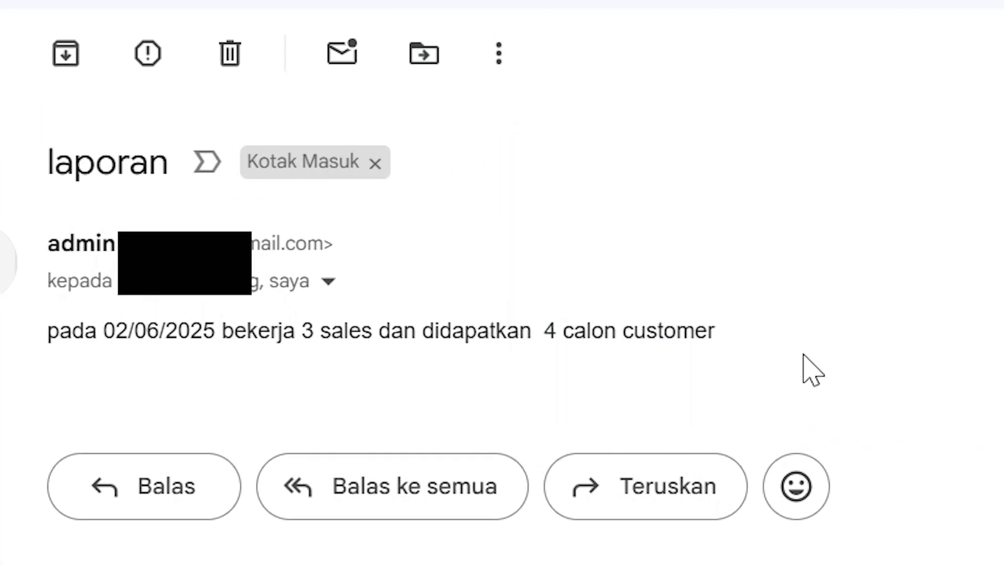
Step: Read the body of the received "laporan" email in Gmail
{"action": "left_click_drag", "start_coordinate": [764, 333], "coordinate": [47, 332]}
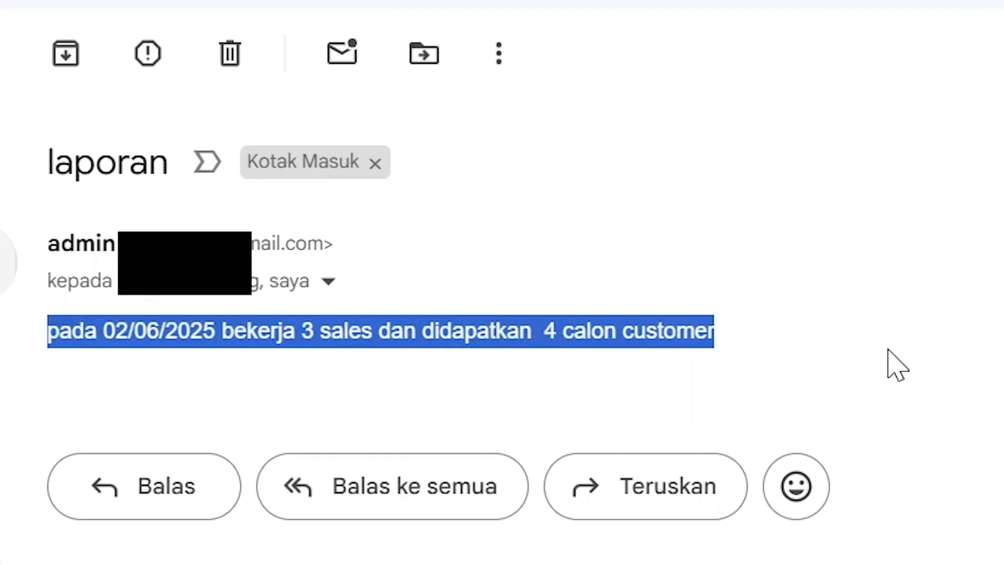